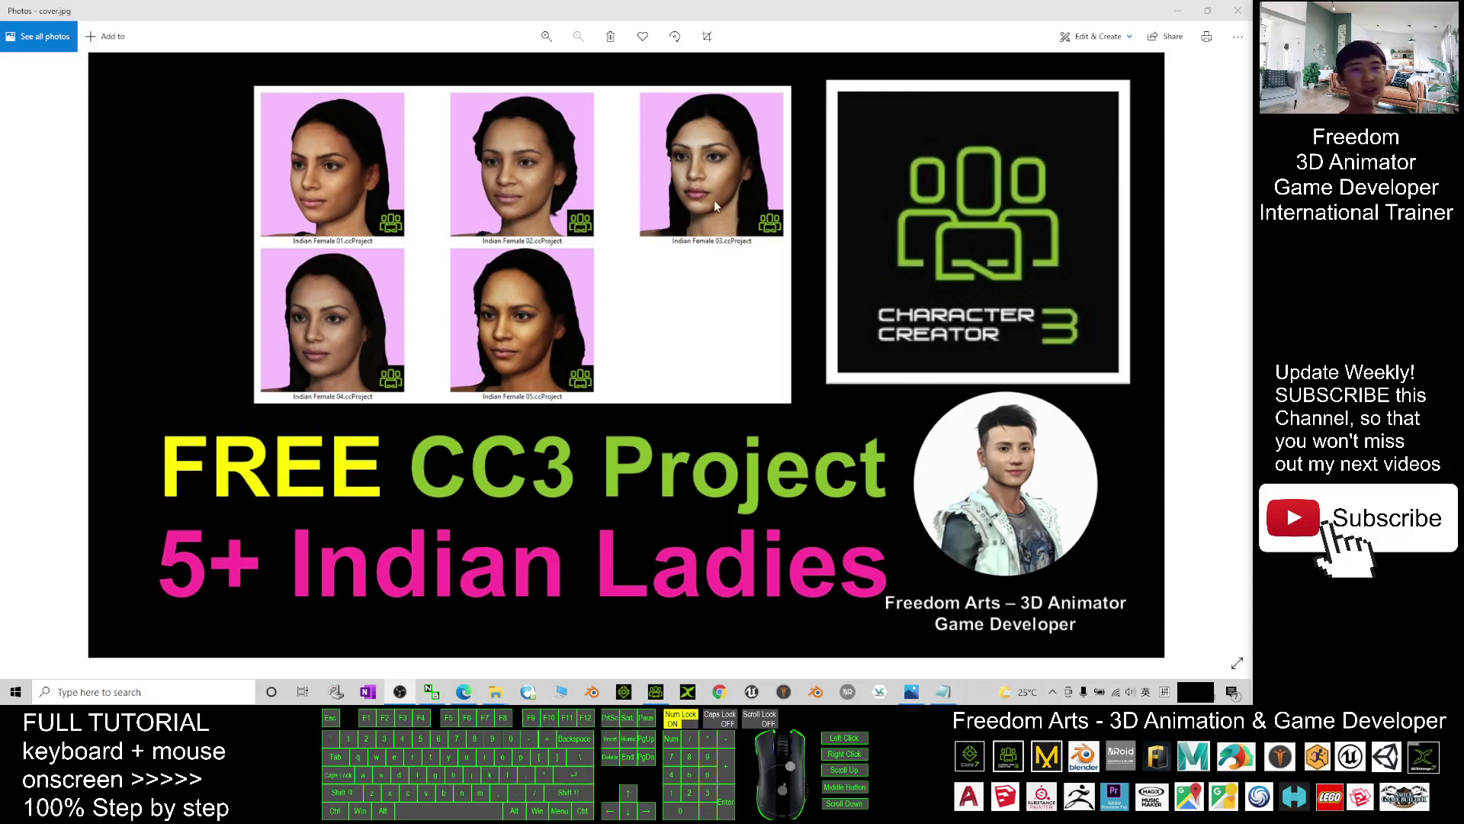
# Open notes.txt and highlight the Reallusion Marketplace link for Indian Female Pack 01
pyautogui.click(943, 691)
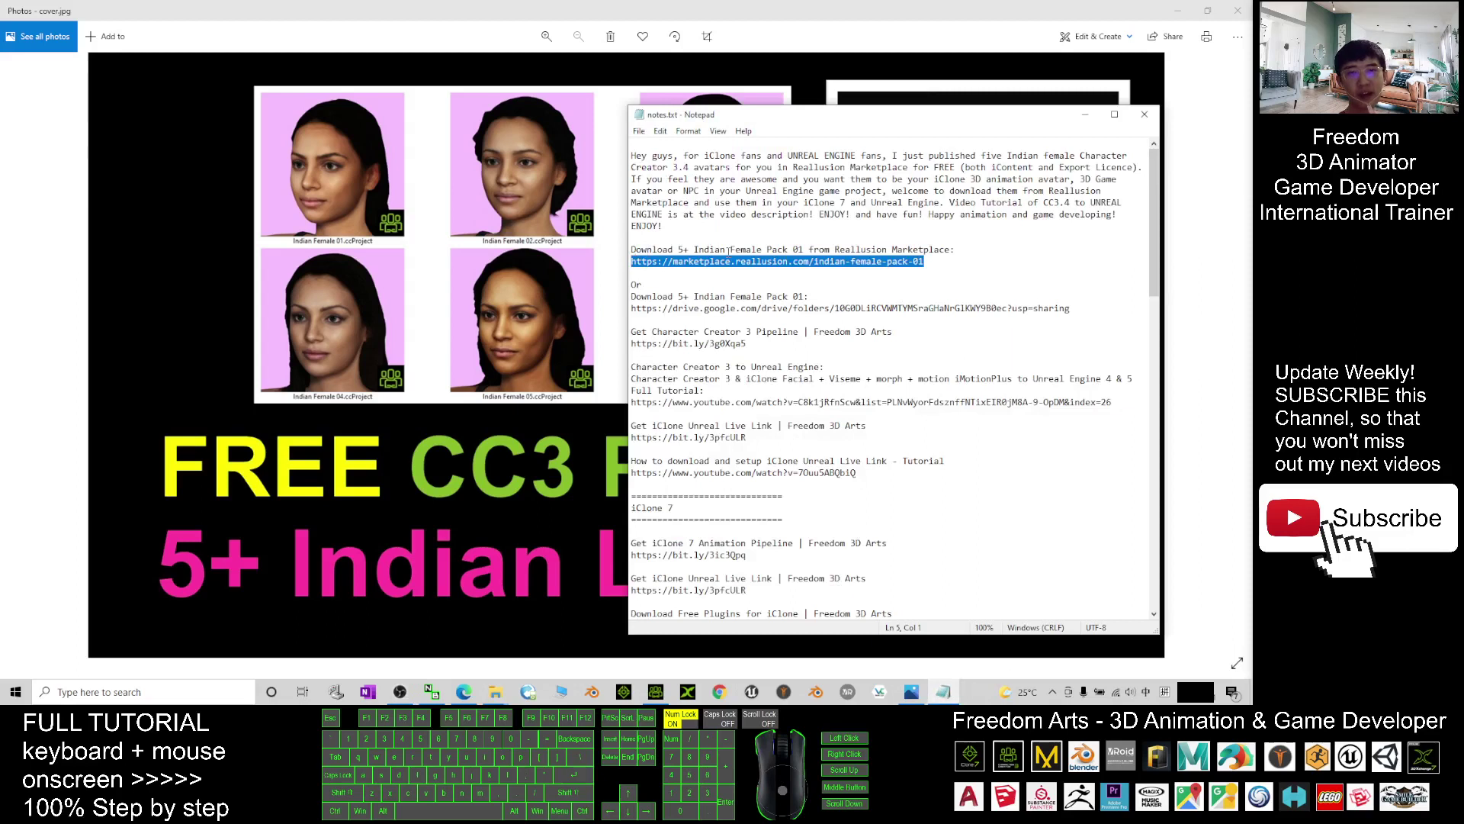
pyautogui.moveTo(776, 249); pyautogui.dragTo(844, 249)
pyautogui.click(951, 249)
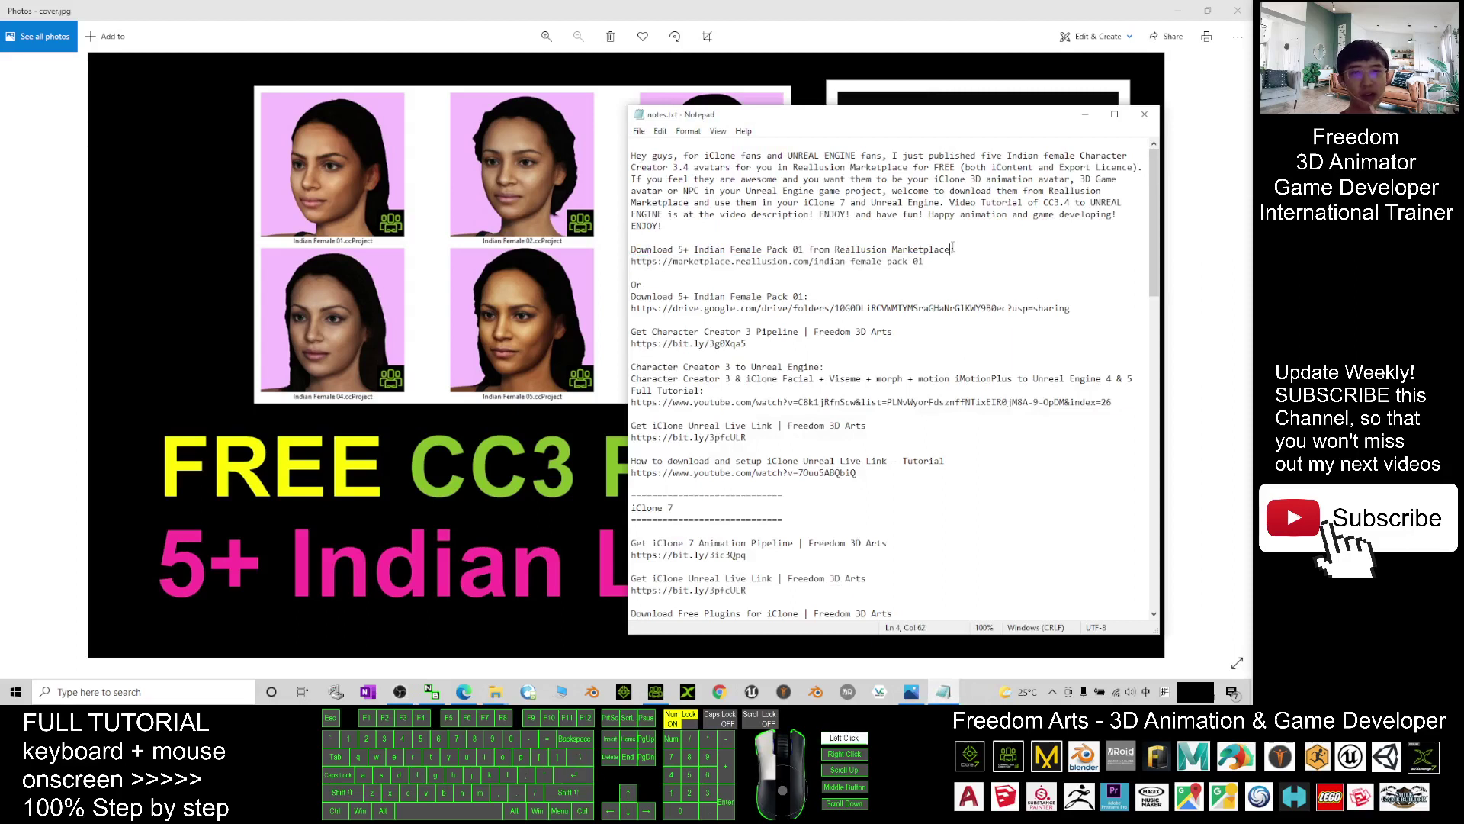
pyautogui.moveTo(631, 263); pyautogui.dragTo(931, 262)
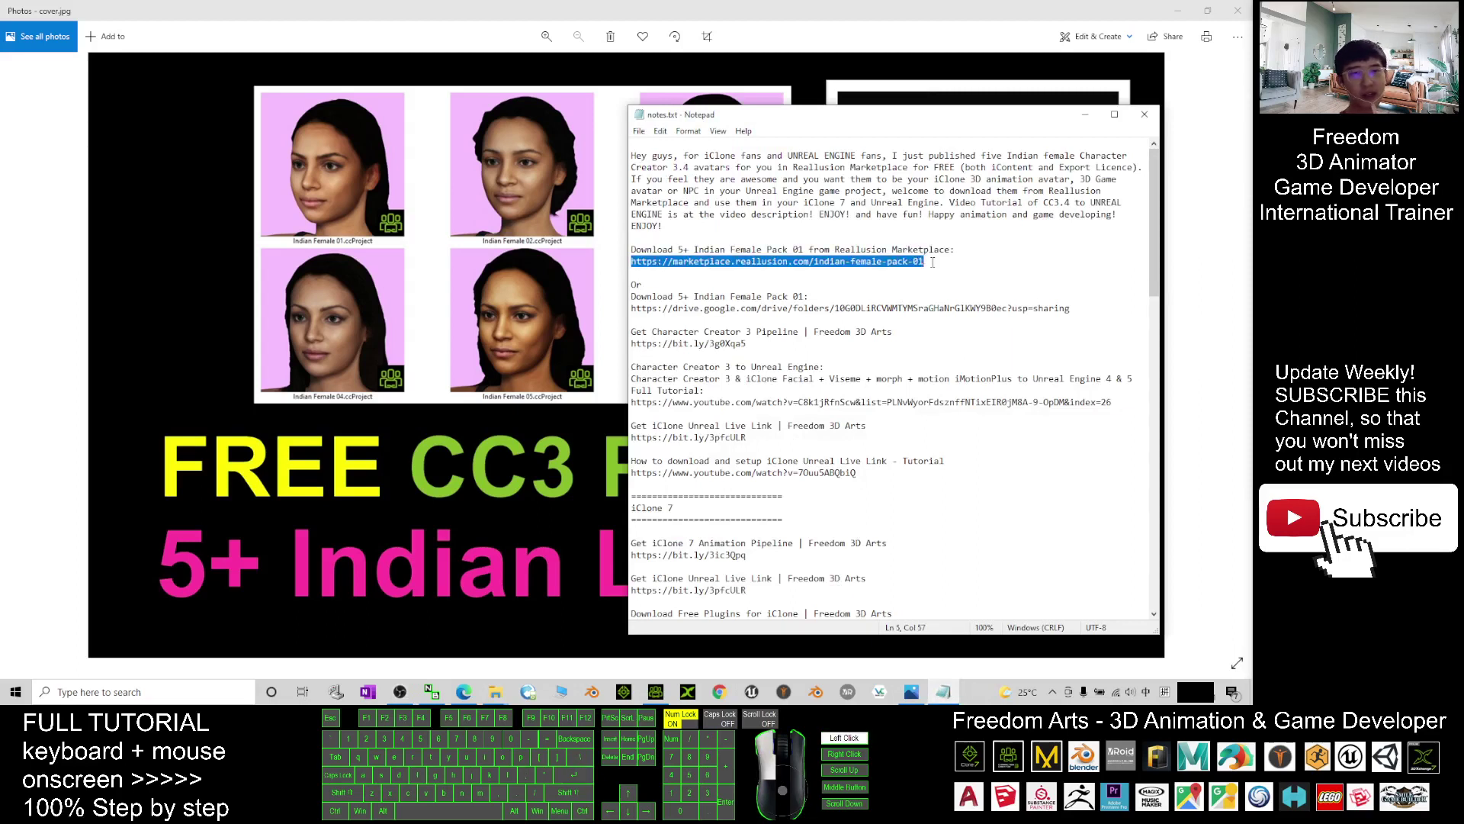
pyautogui.click(940, 284)
# Switch to the Edge browser and review the Indian Female Pack 01 marketplace page, including its licence options, compatibility and description
pyautogui.click(464, 691)
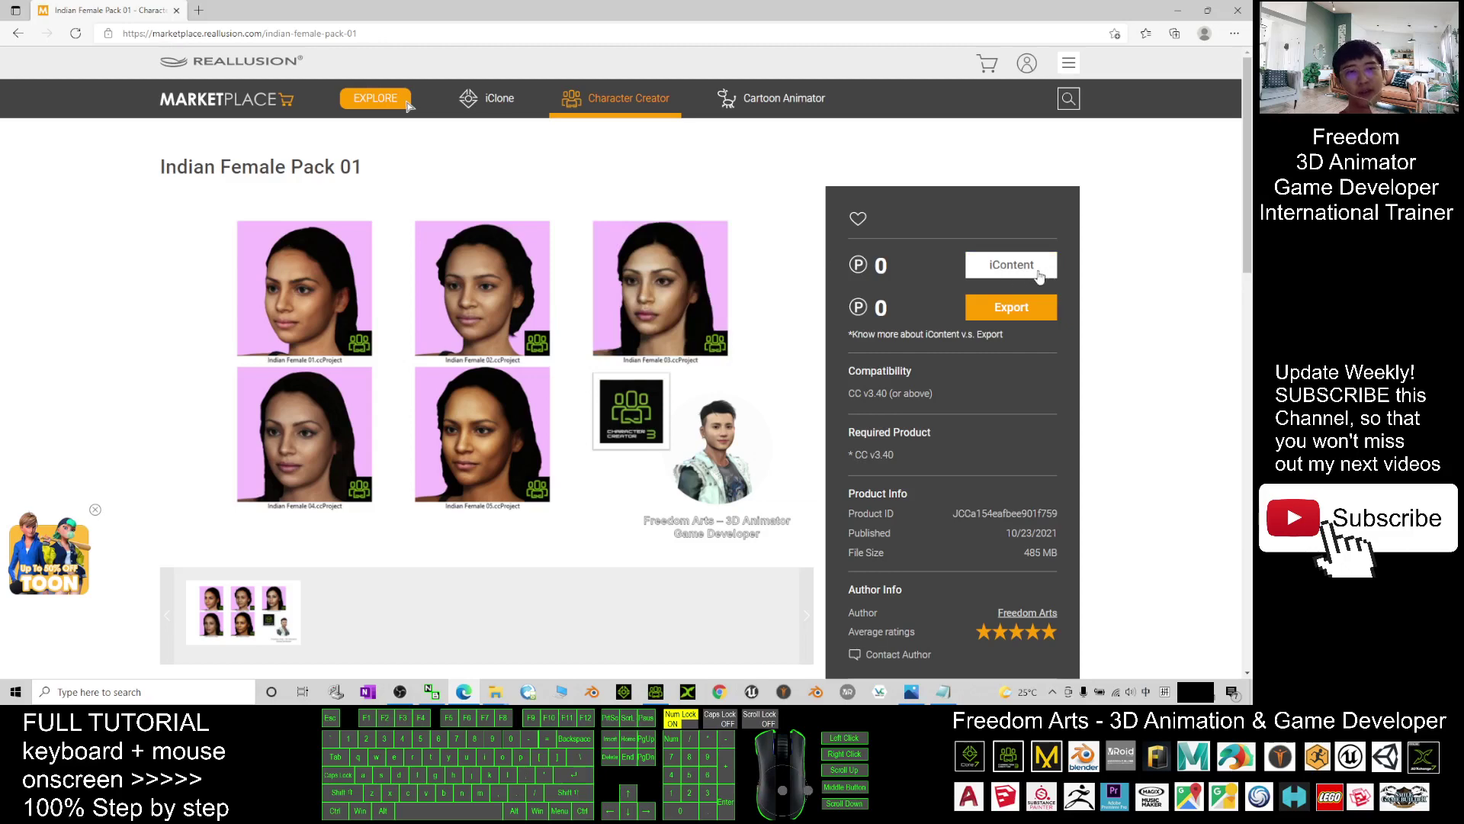
pyautogui.scroll(-3, 957, 305)
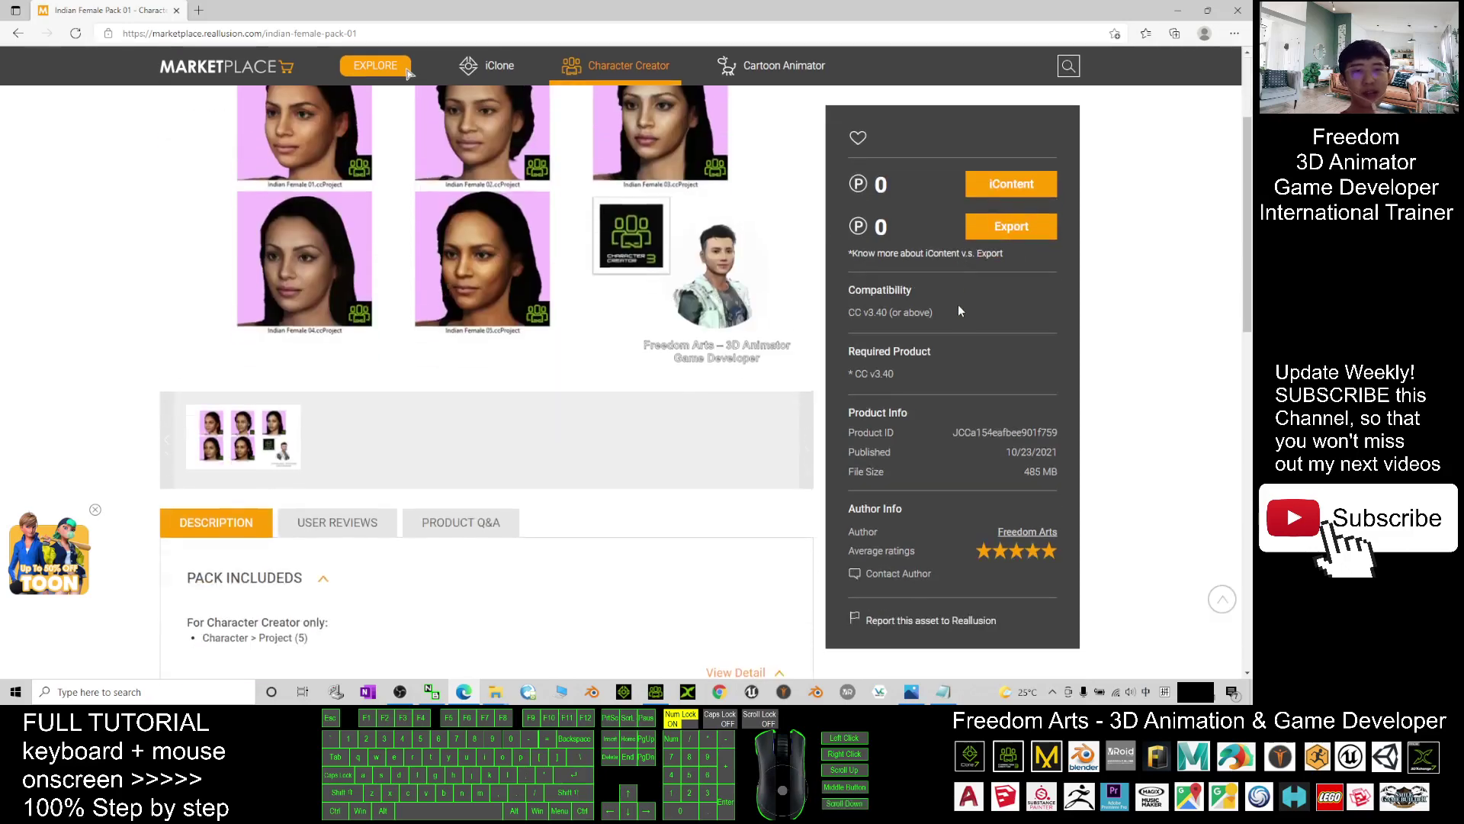
pyautogui.scroll(3, 993, 294)
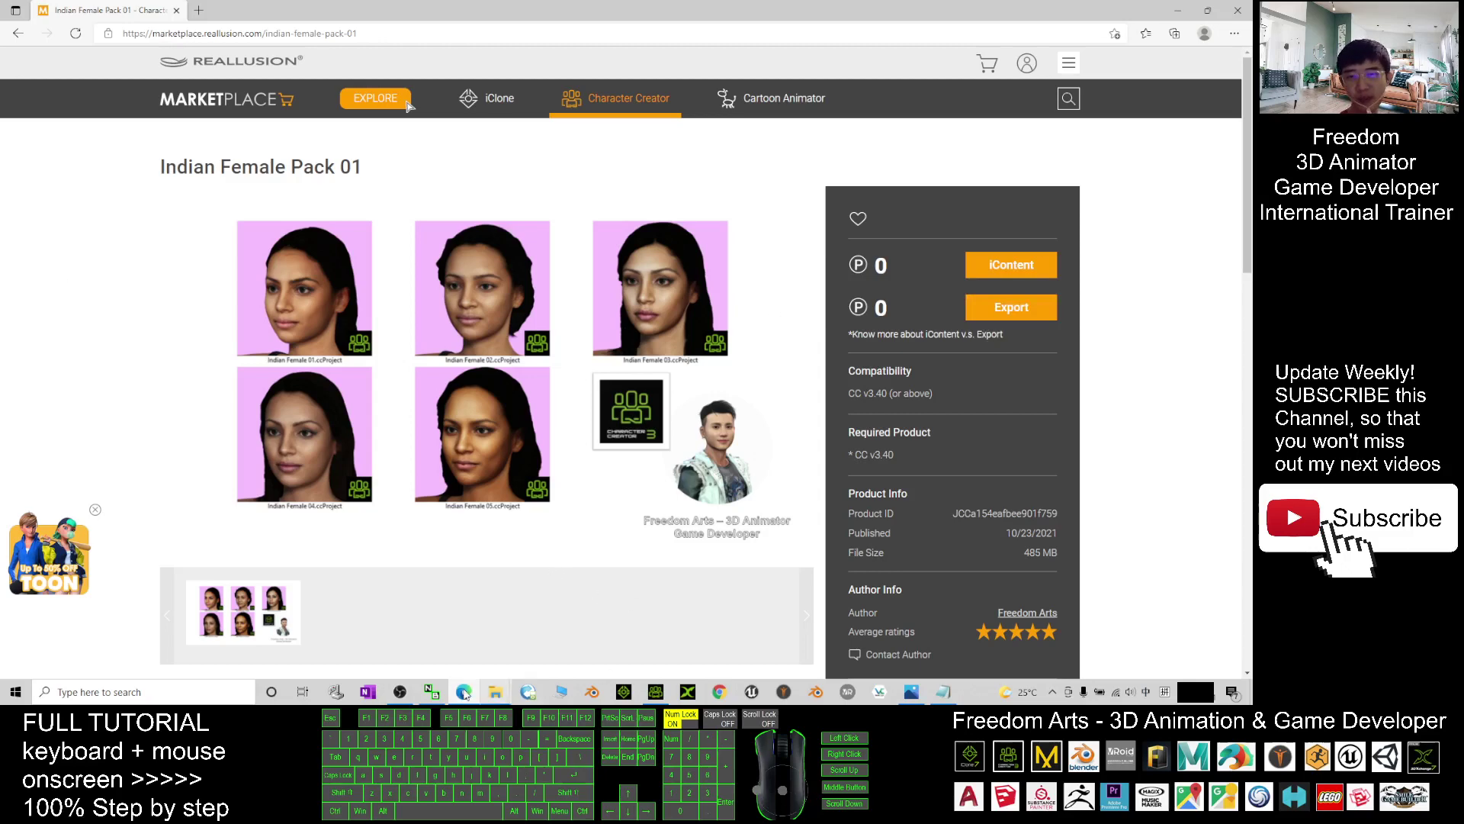
# Bring up the Indian Female Pack 01 folder in File Explorer and look over its ccProject files
pyautogui.click(496, 691)
pyautogui.click(519, 652)
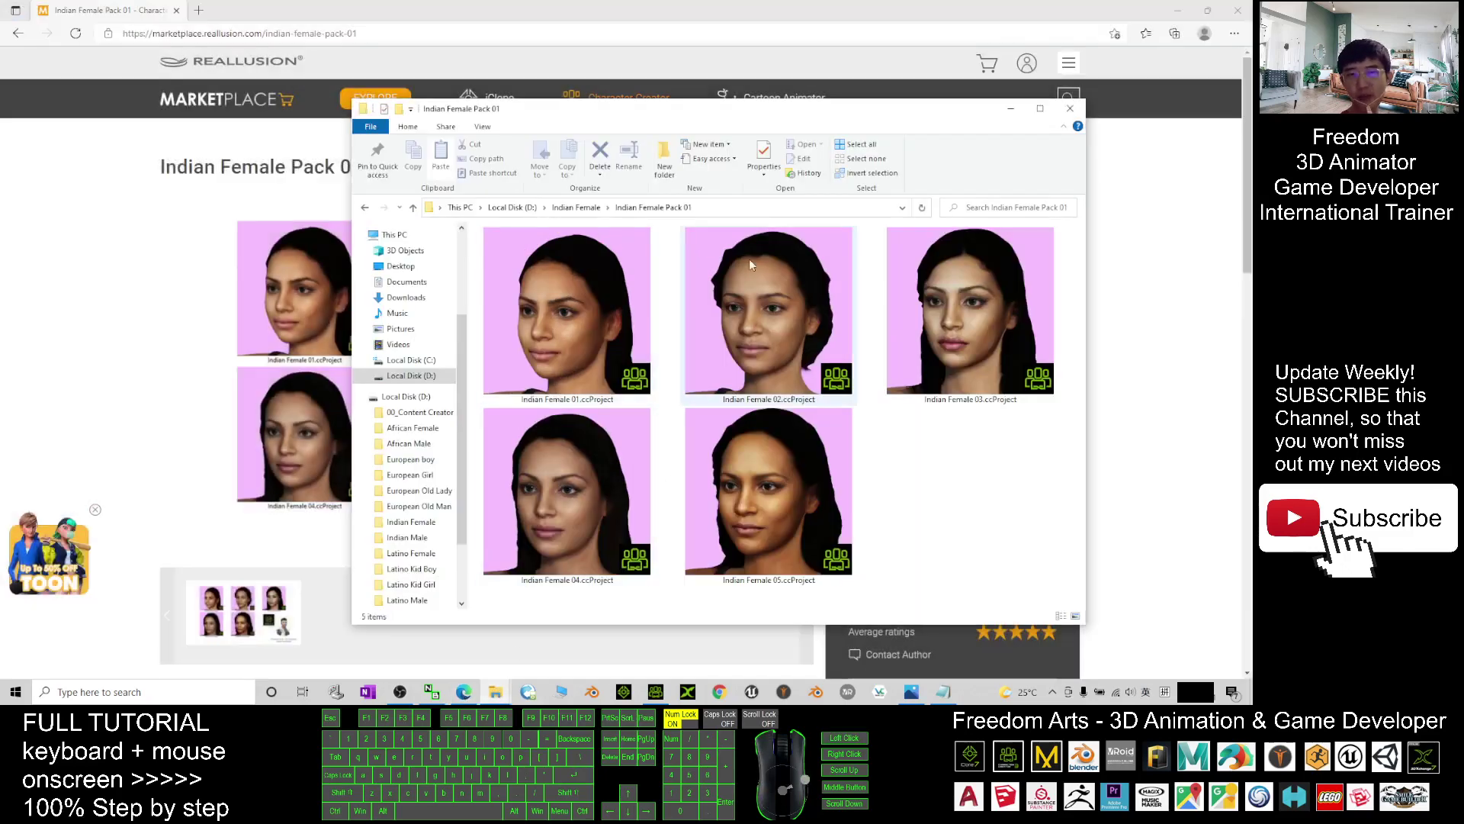
pyautogui.moveTo(790, 122); pyautogui.dragTo(659, 111)
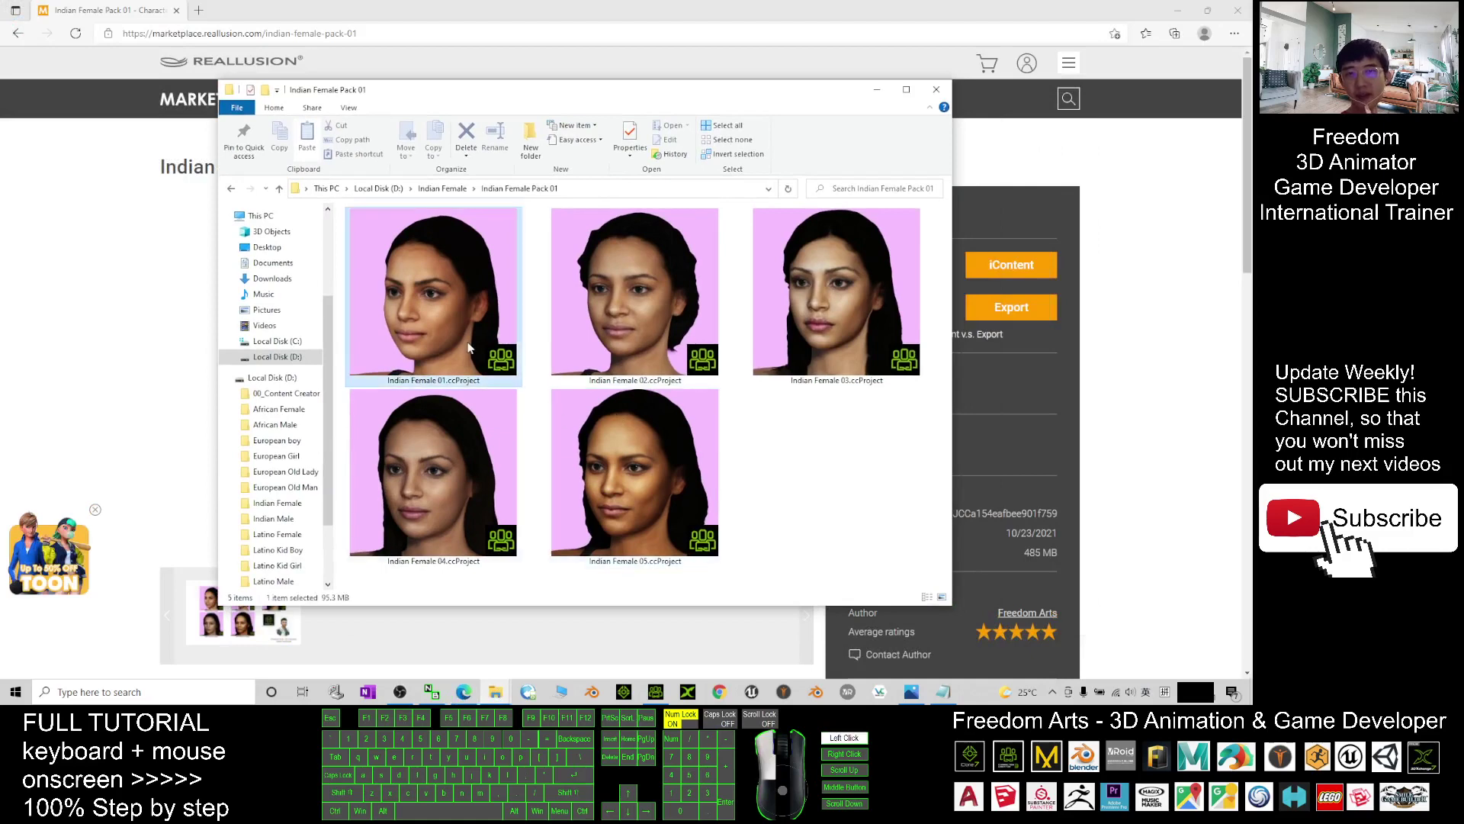
pyautogui.click(446, 302)
pyautogui.click(853, 417)
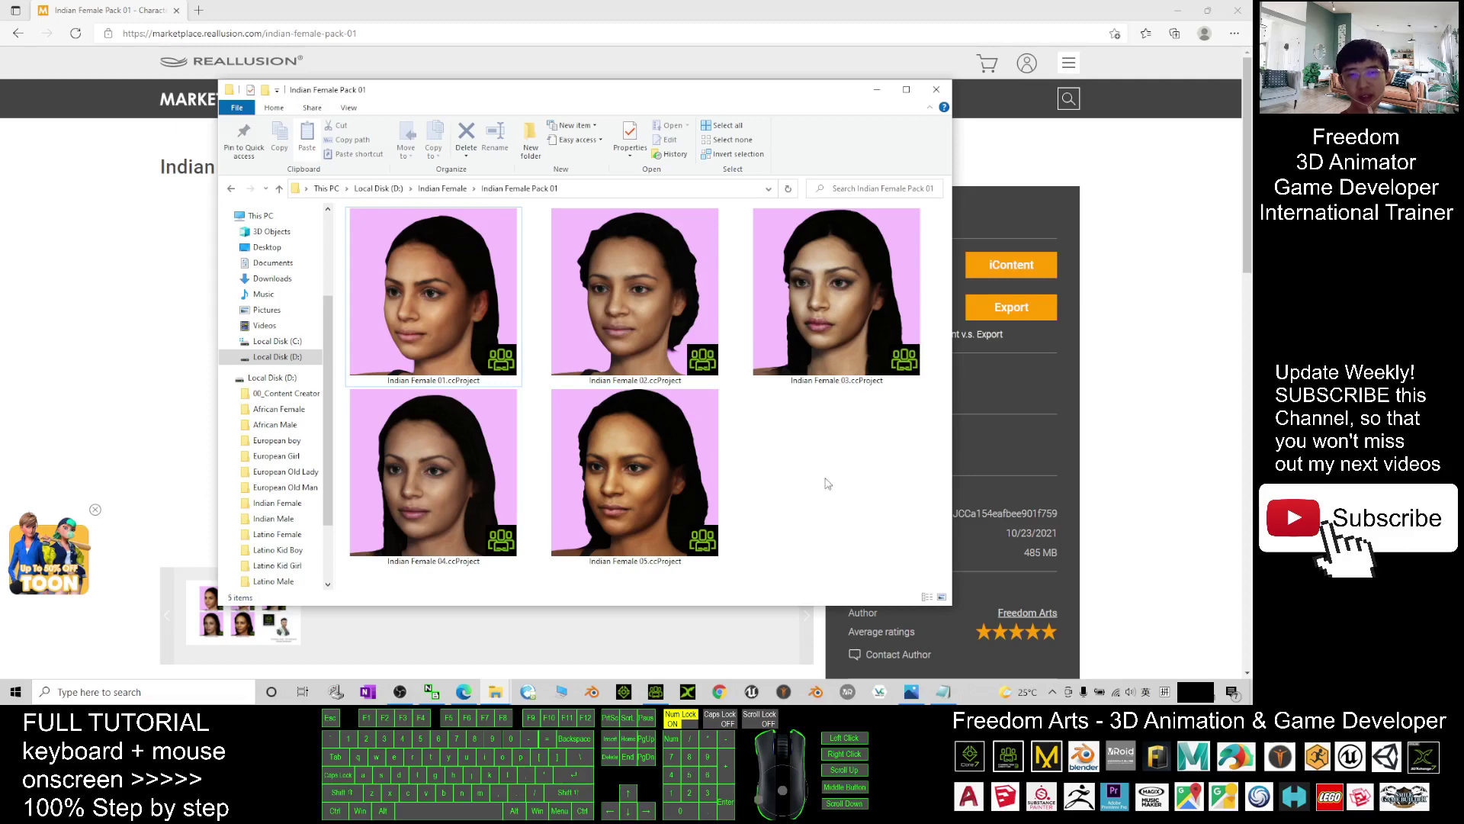
# Load Indian Female 03.ccProject from the folder into Character Creator 3, using the Replace All option
pyautogui.click(655, 690)
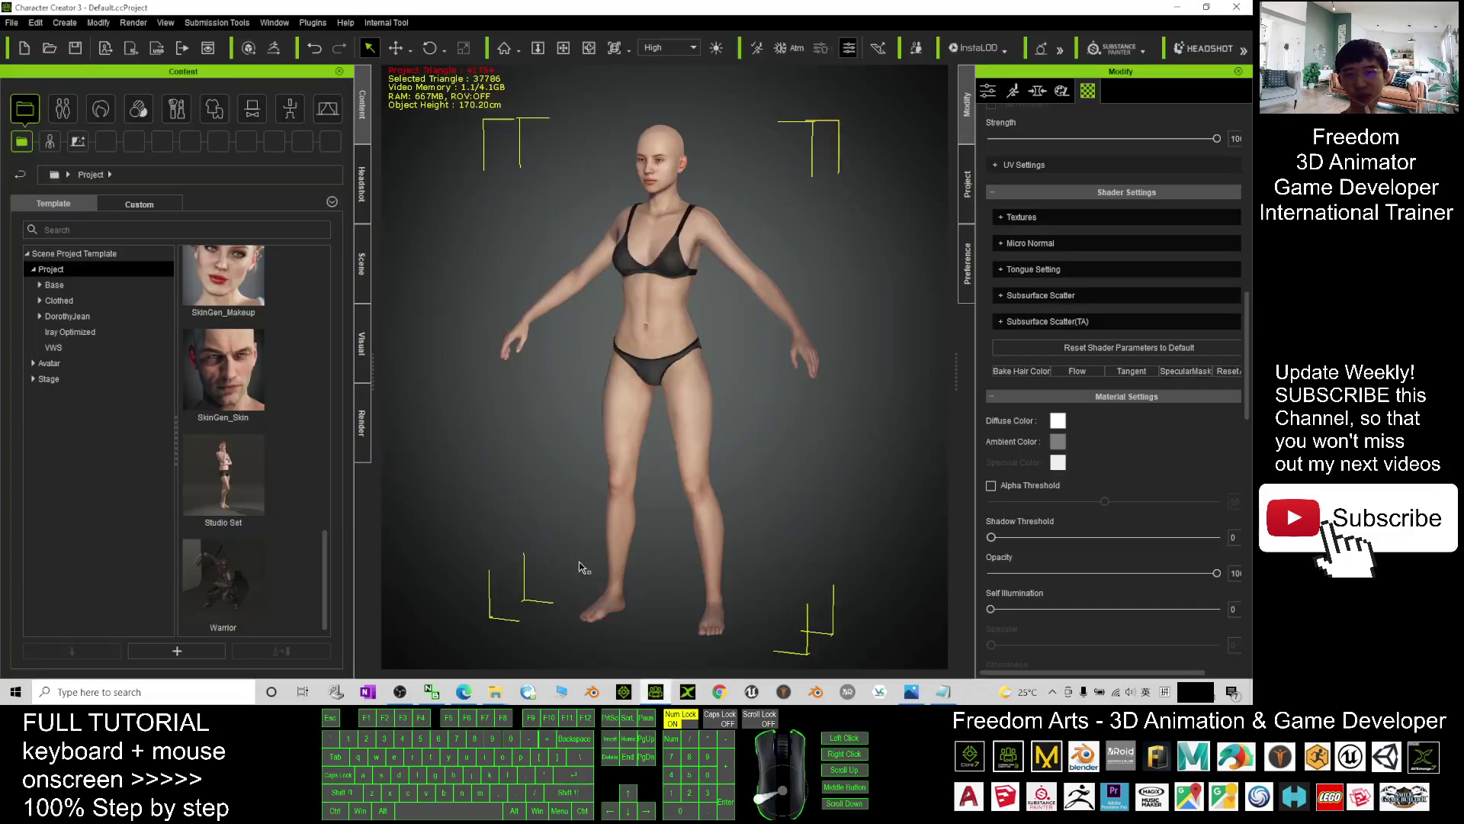
pyautogui.moveTo(494, 689)
pyautogui.click(496, 625)
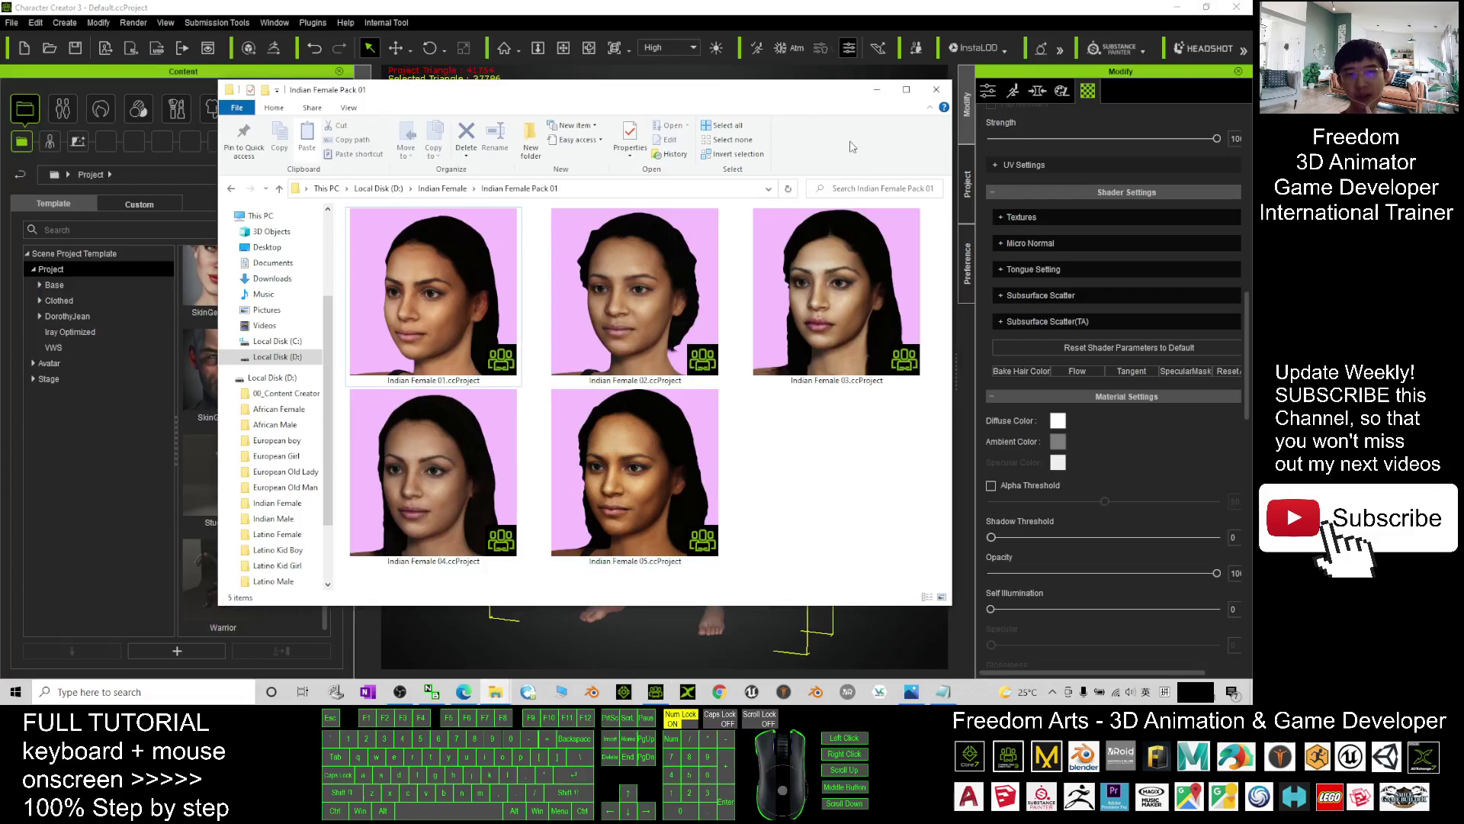
pyautogui.moveTo(779, 107); pyautogui.dragTo(254, 139)
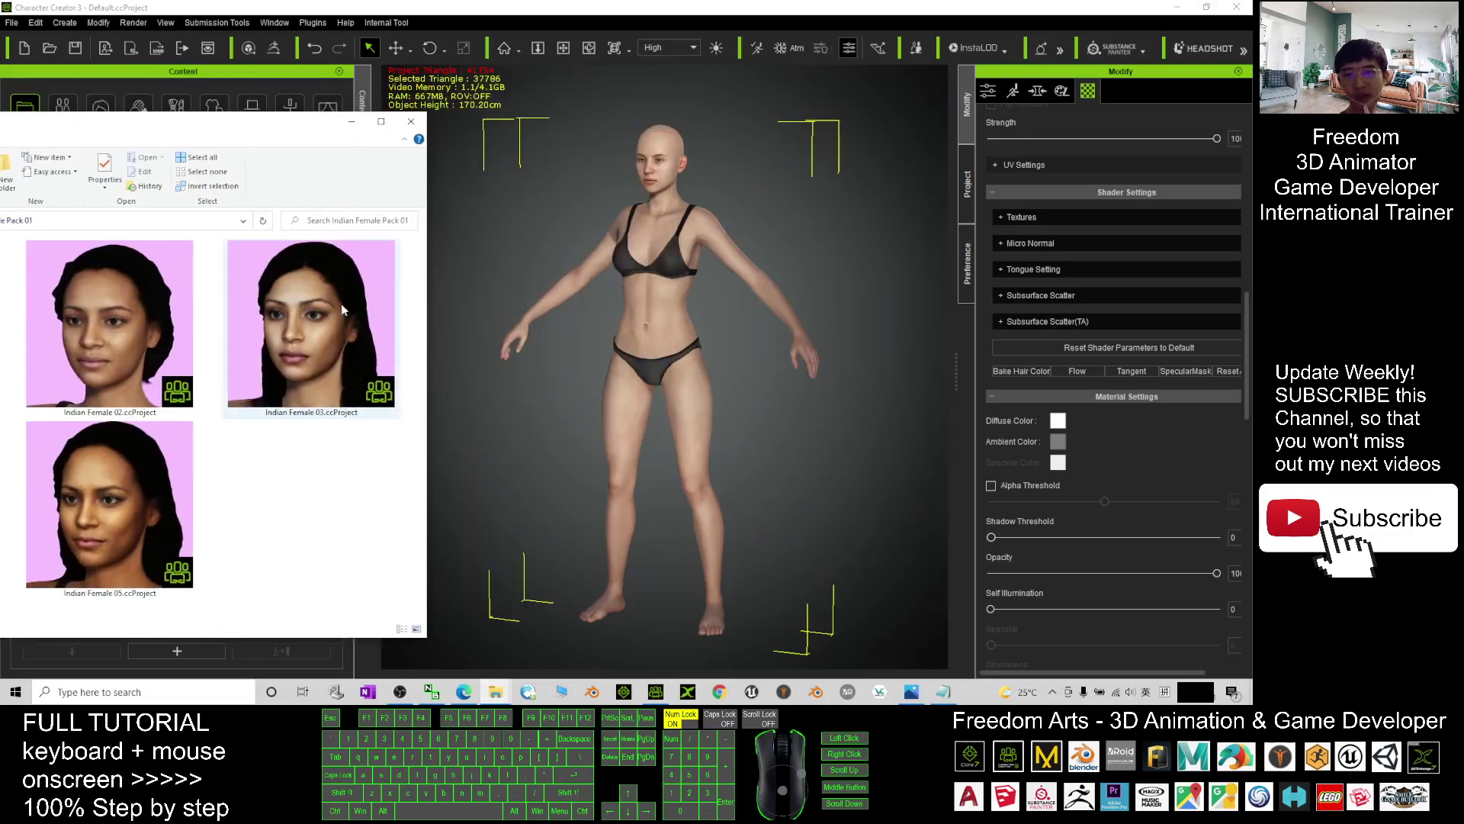
pyautogui.moveTo(341, 304); pyautogui.dragTo(735, 252)
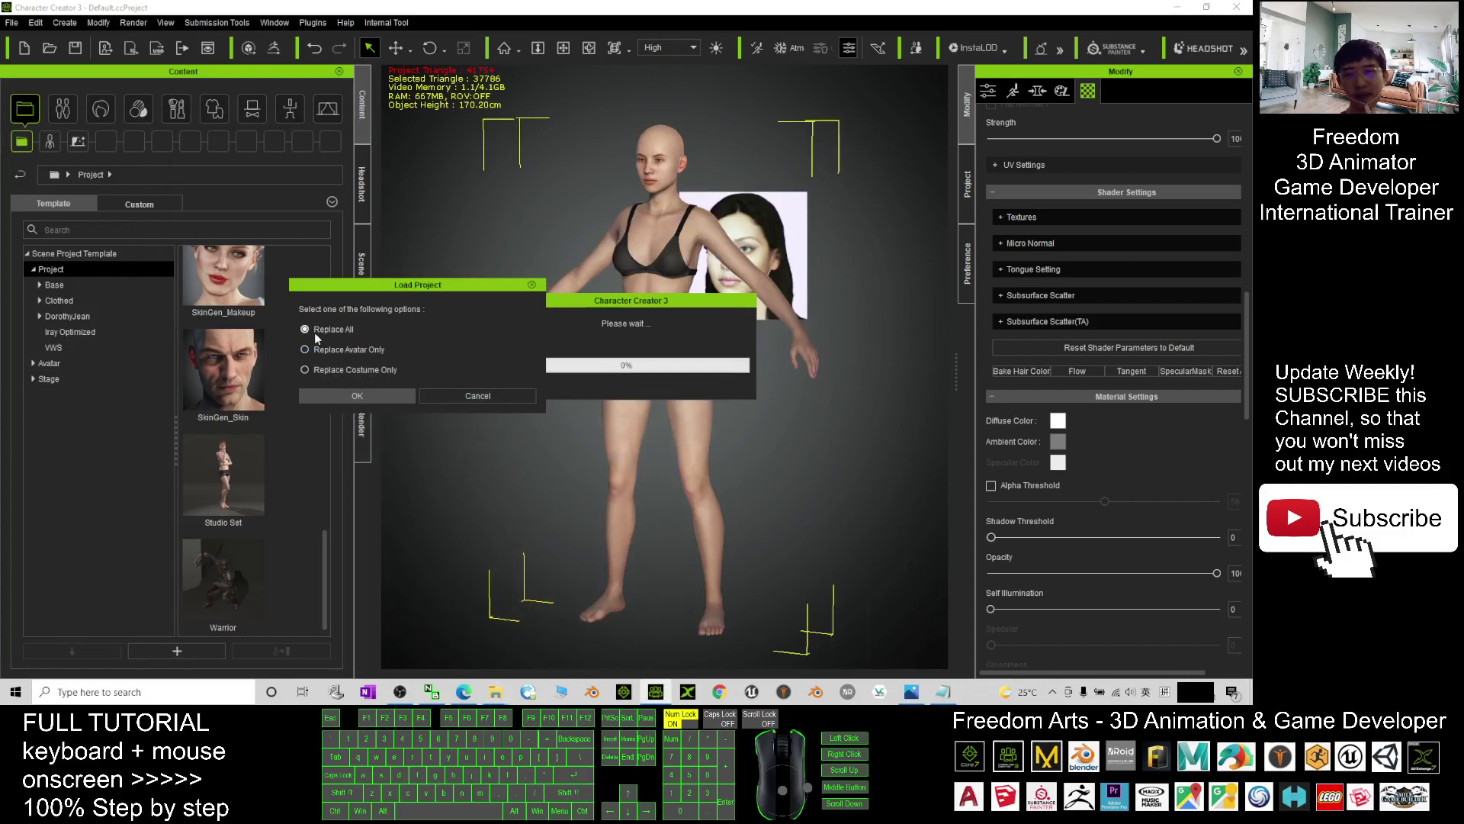
pyautogui.click(357, 395)
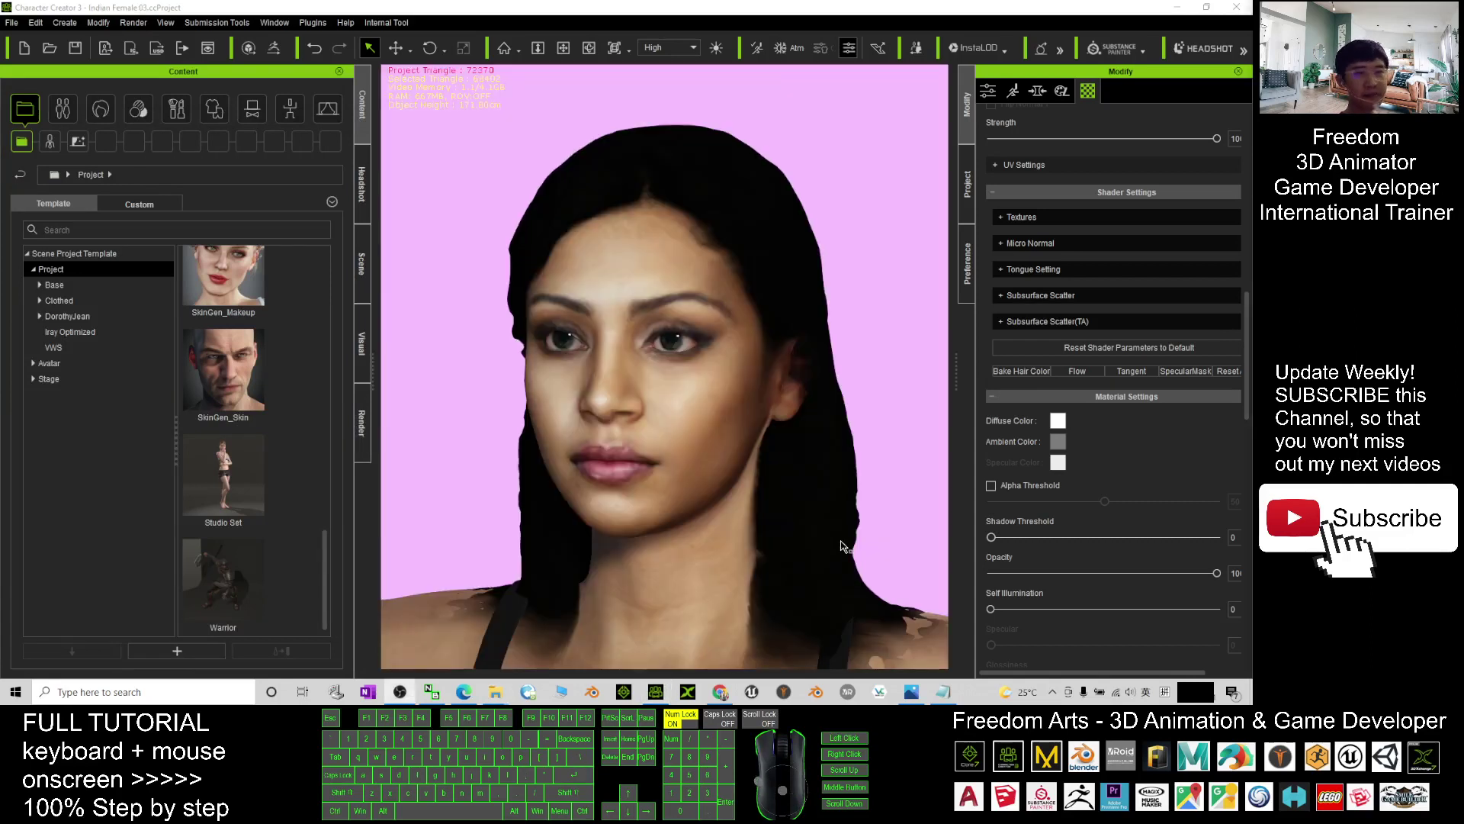
# Examine the loaded character at full length from the front and side, and its face and upper body close up
pyautogui.click(889, 359)
pyautogui.scroll(-8, 899, 353)
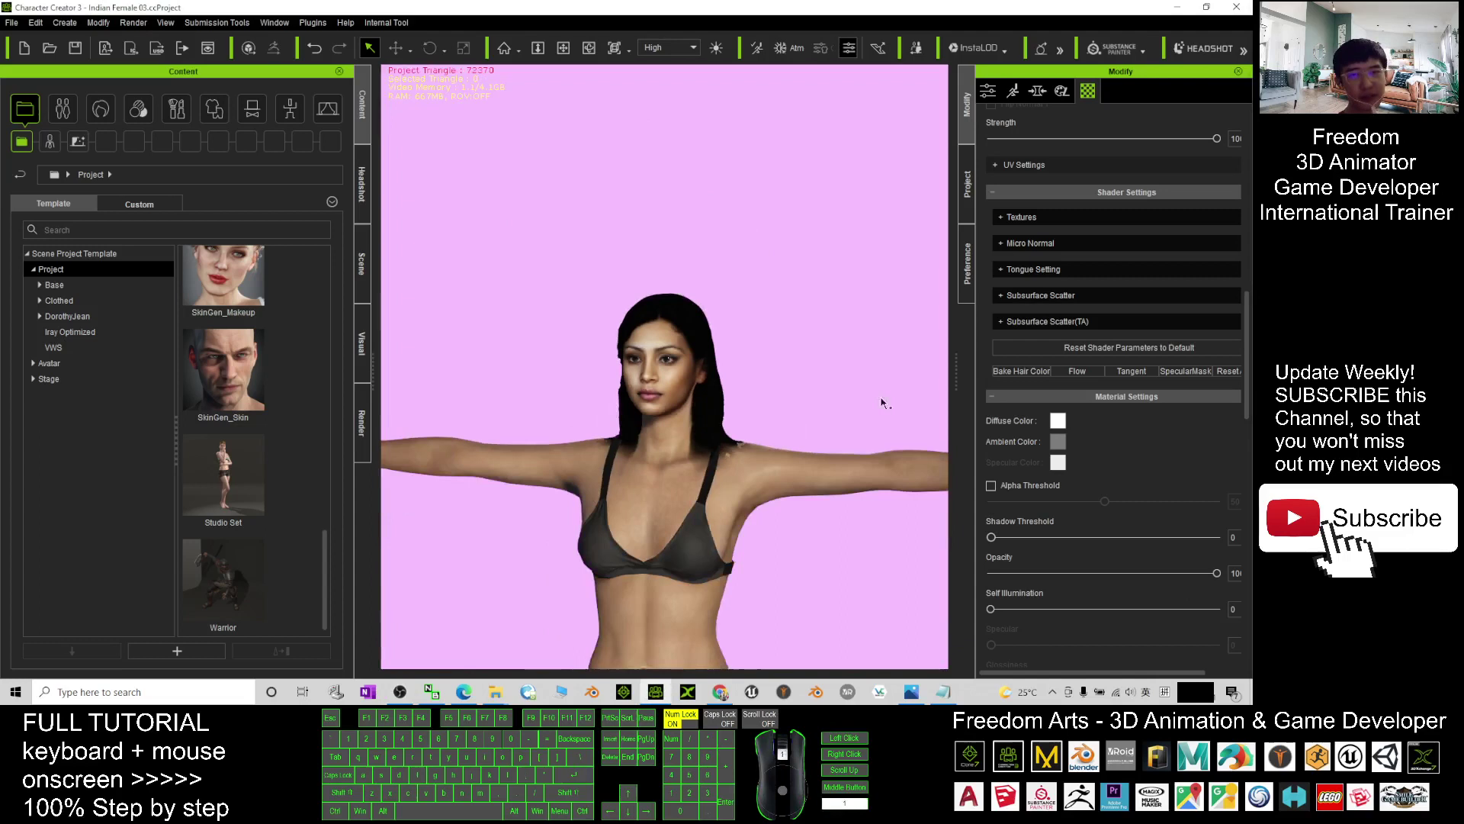
pyautogui.press('x')
pyautogui.moveTo(799, 488); pyautogui.dragTo(794, 305)
pyautogui.press('c')
pyautogui.moveTo(797, 381); pyautogui.dragTo(420, 332)
pyautogui.scroll(-4, 588, 385)
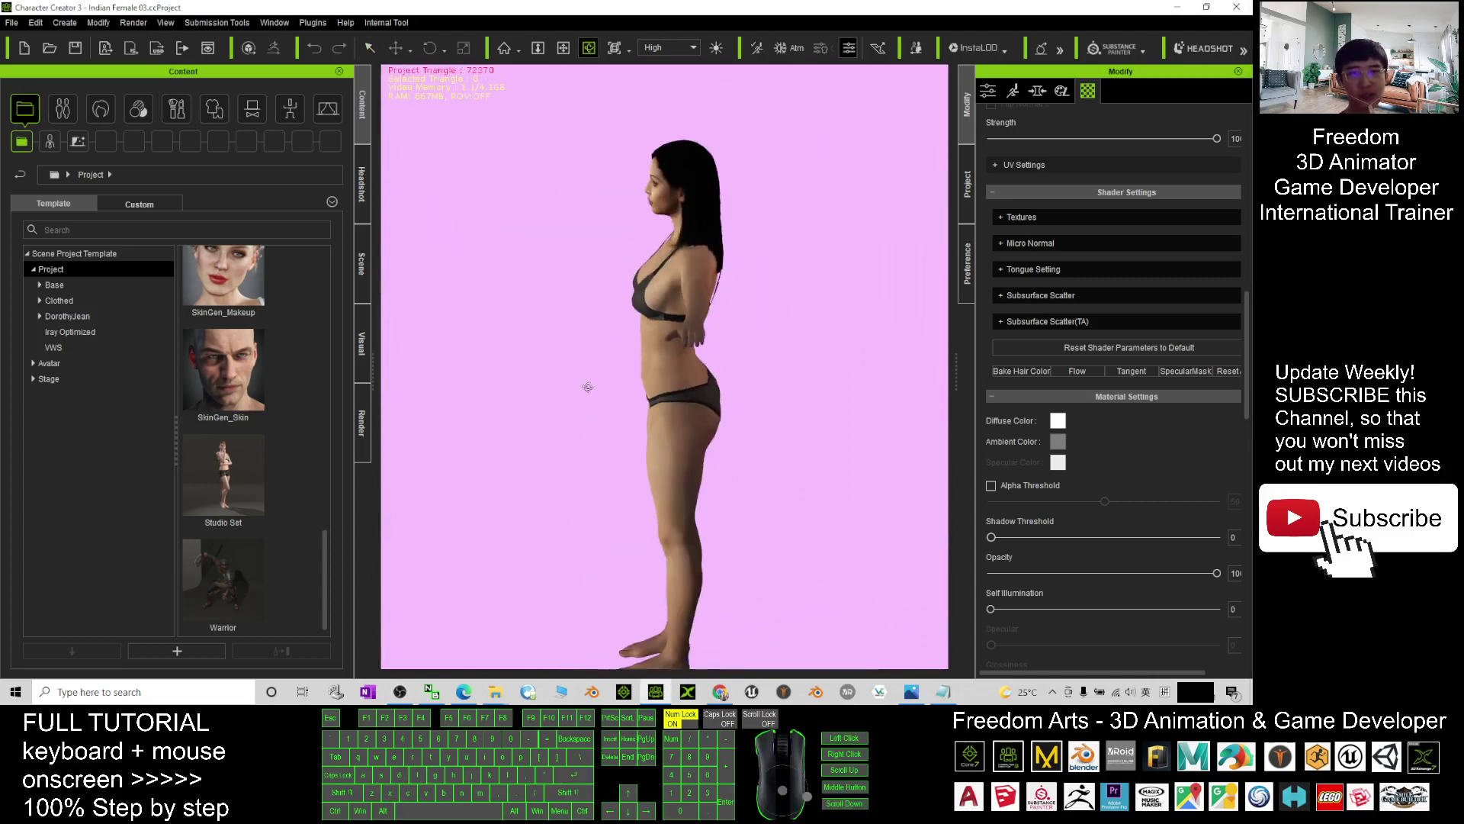
pyautogui.press('x')
pyautogui.moveTo(603, 450); pyautogui.dragTo(1026, 289)
pyautogui.press('c')
pyautogui.press('x')
pyautogui.moveTo(765, 351); pyautogui.dragTo(828, 476)
pyautogui.press('c')
pyautogui.press('x')
pyautogui.press('c')
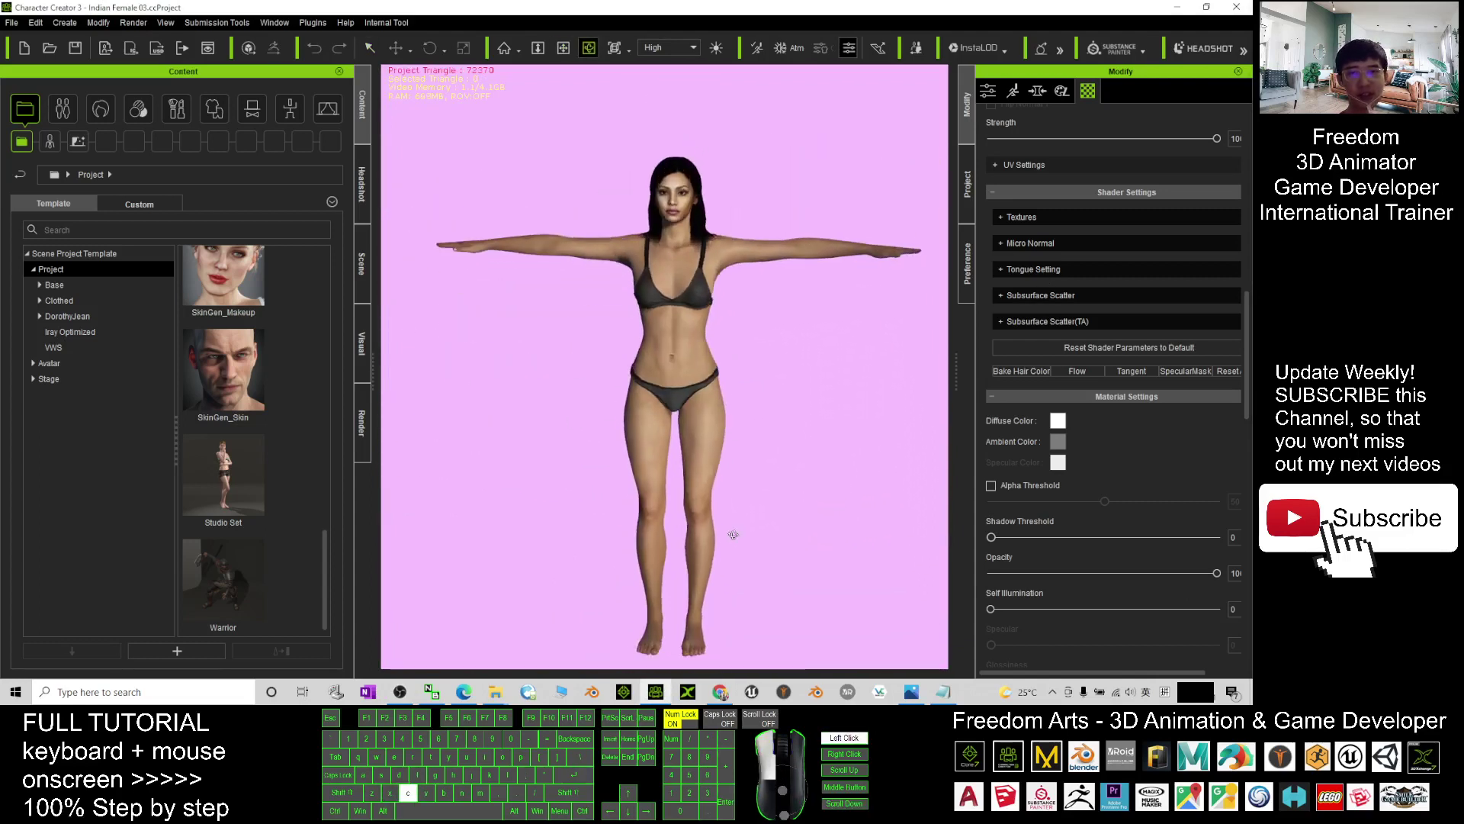
pyautogui.scroll(6, 730, 353)
pyautogui.scroll(2, 730, 352)
pyautogui.press('x')
pyautogui.press('c')
pyautogui.scroll(6, 766, 478)
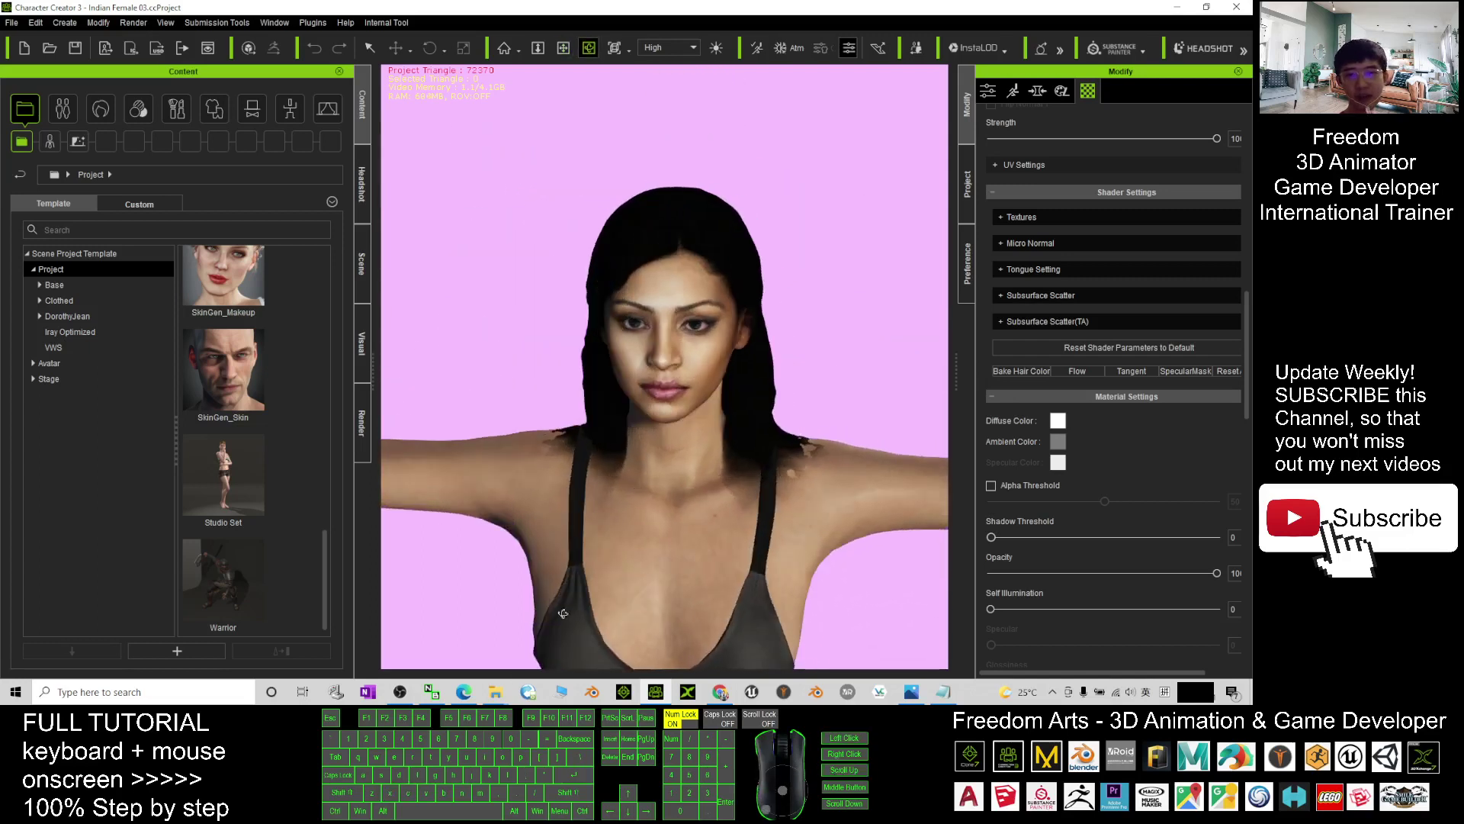
# Show the Indian Female Pack 01 folder again and look at the South Asia map in the Chrome image search
pyautogui.moveTo(496, 692)
pyautogui.click(539, 579)
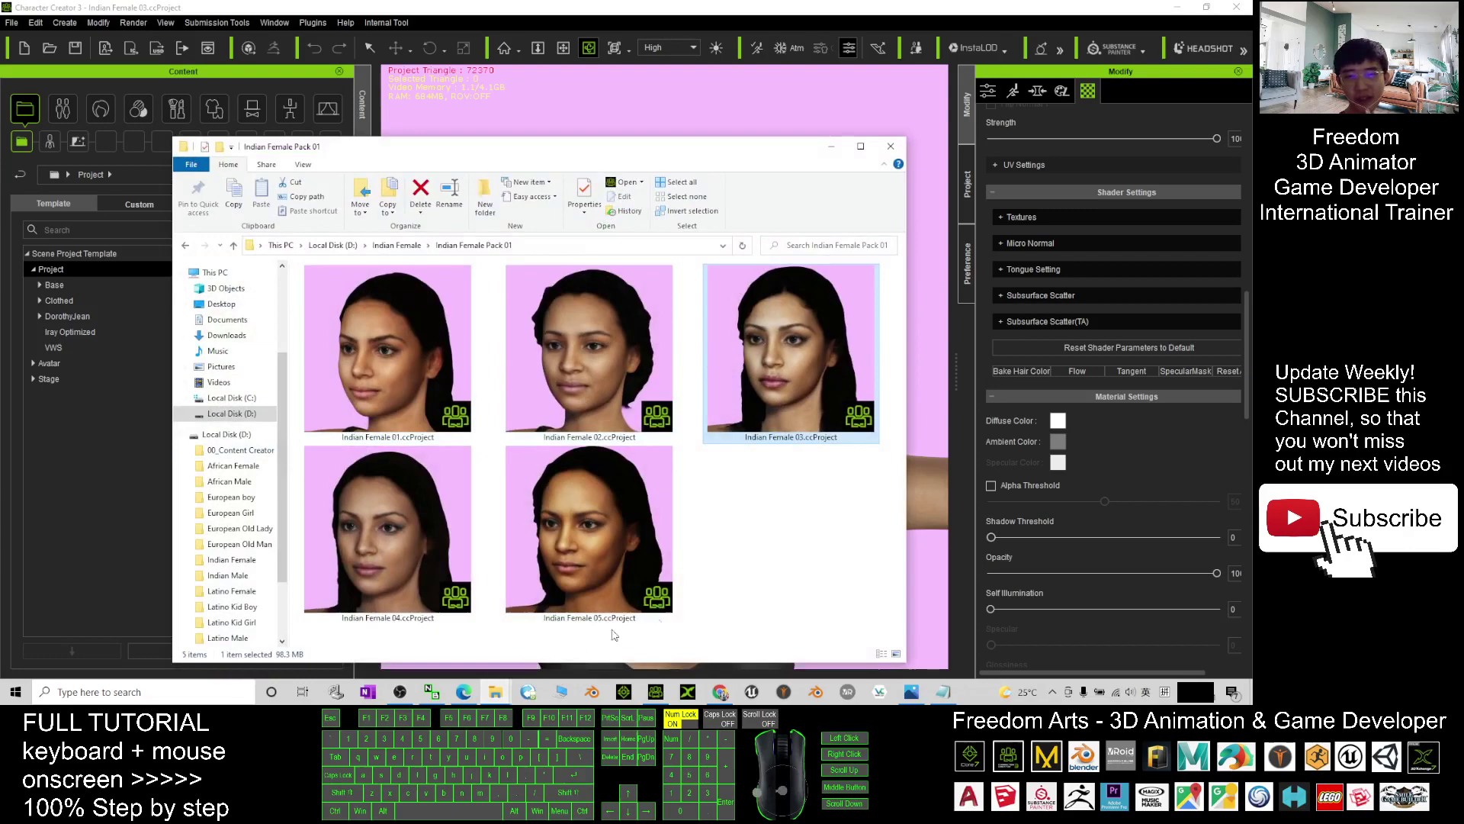
pyautogui.click(720, 691)
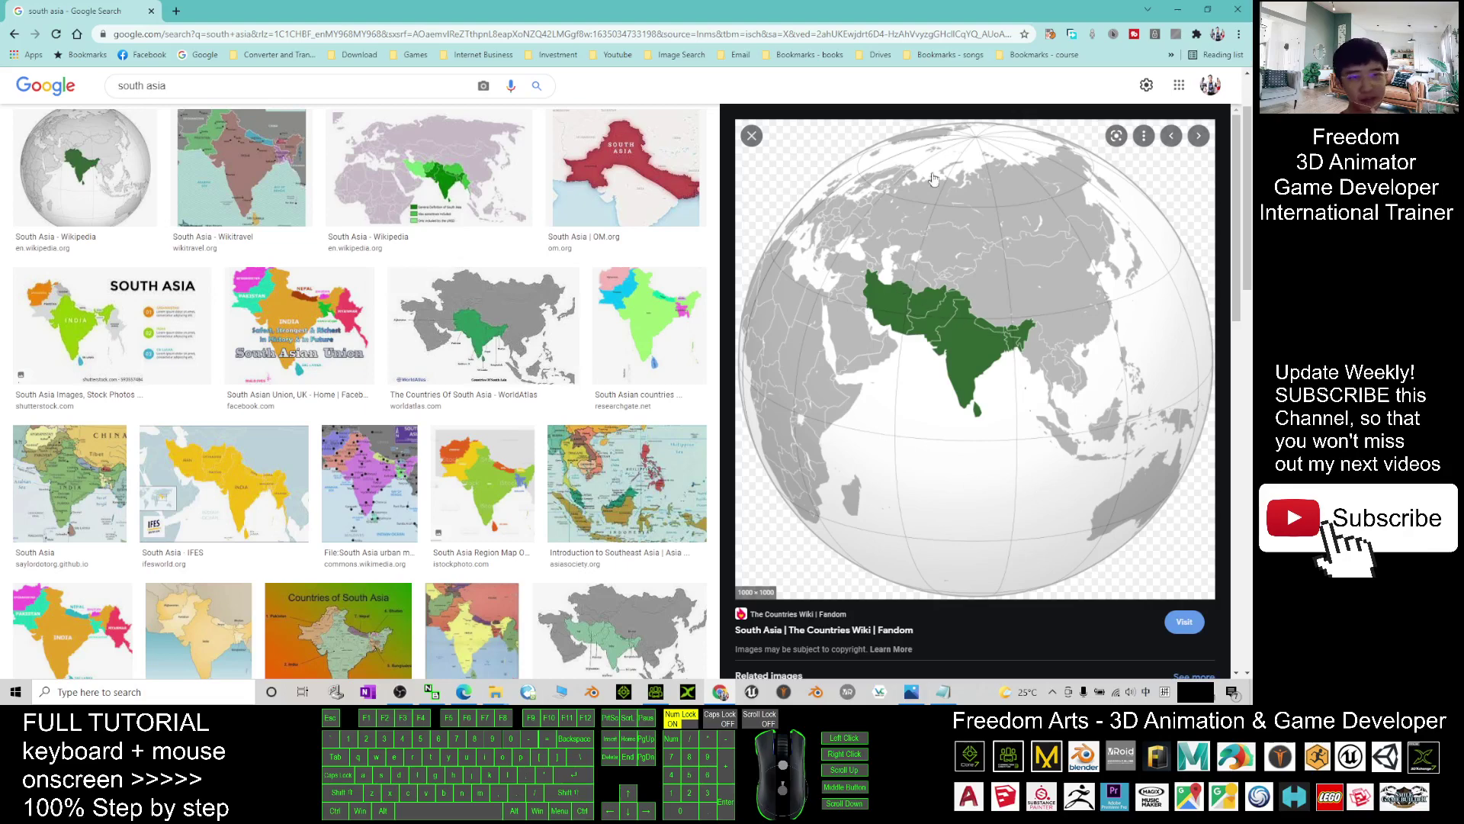
pyautogui.click(1178, 9)
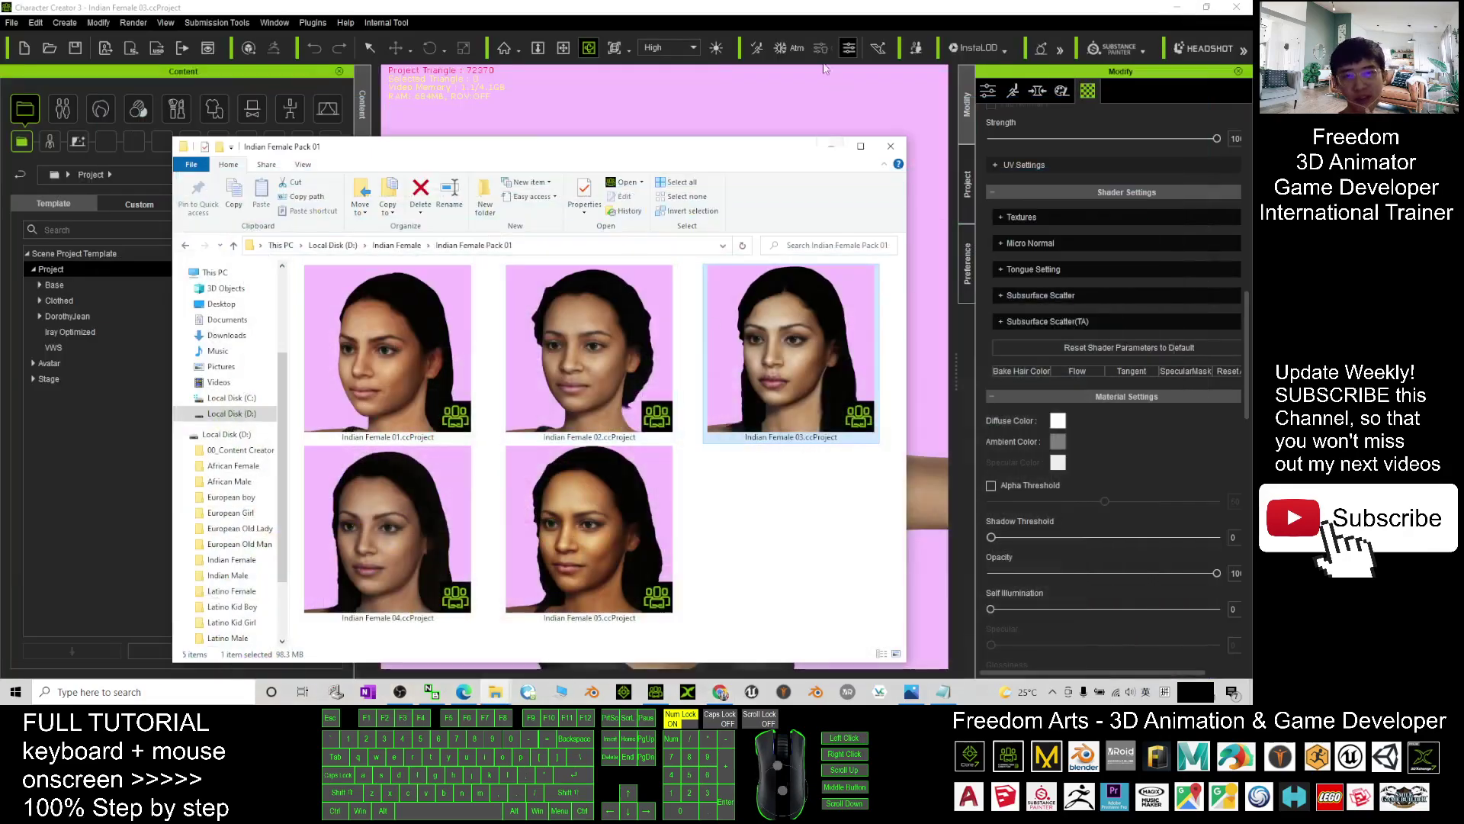
# Return to Character Creator 3 and examine the whole character from head to feet at a slight angle
pyautogui.click(816, 6)
pyautogui.scroll(-5, 726, 486)
pyautogui.moveTo(794, 573); pyautogui.dragTo(739, 425)
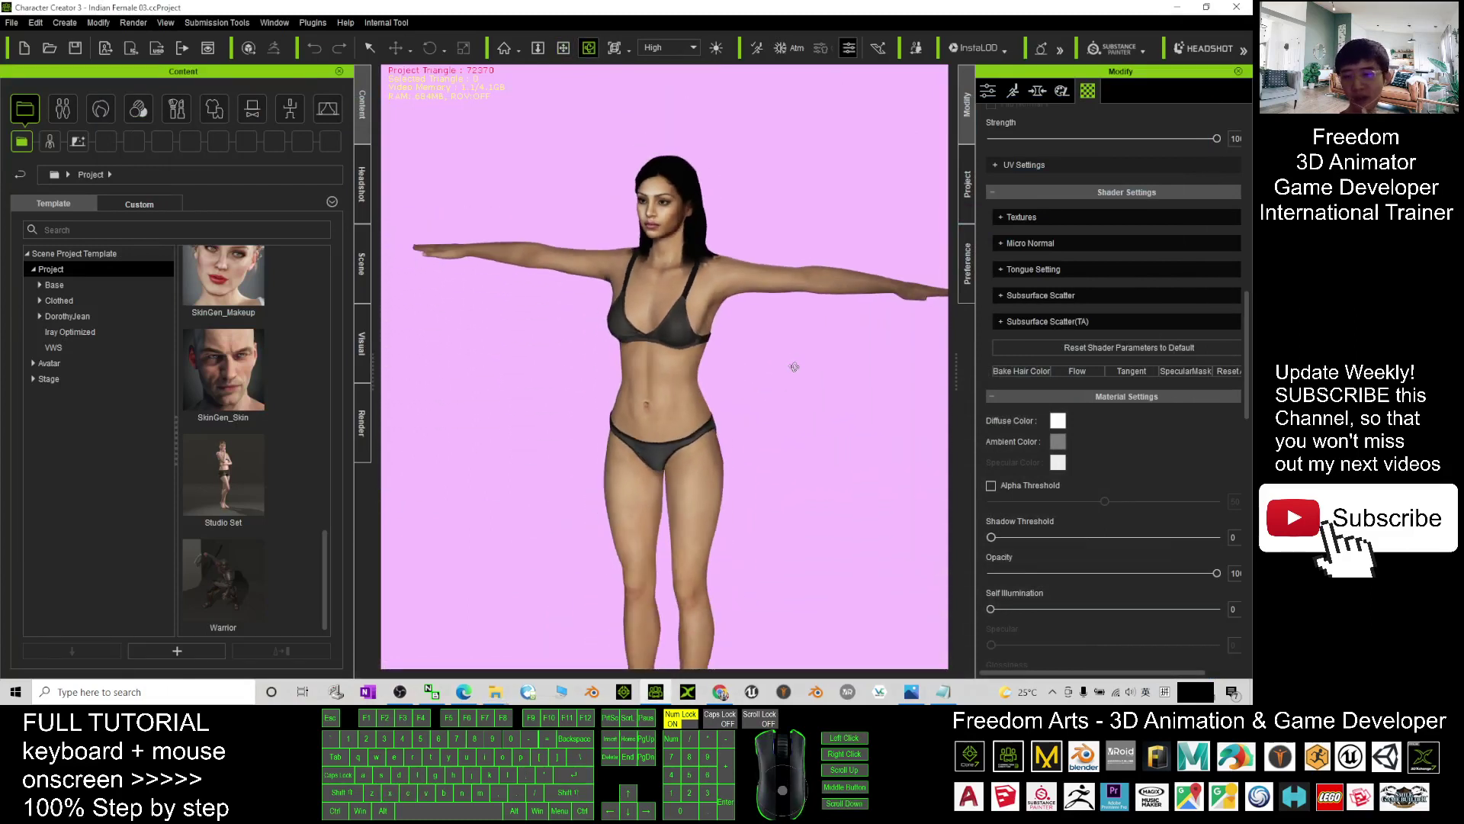
pyautogui.press('q')
pyautogui.click(862, 182)
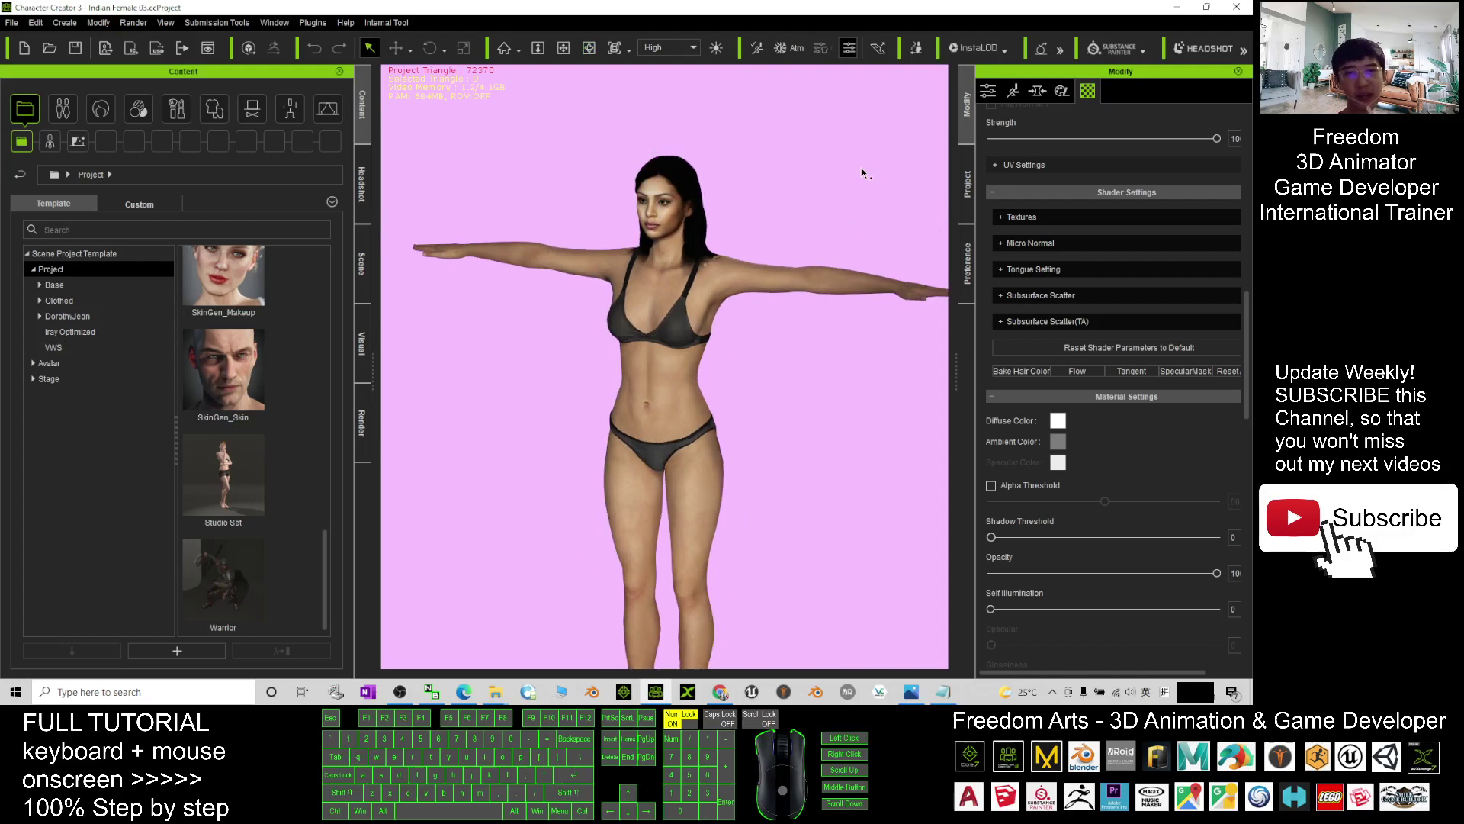
pyautogui.scroll(-3, 801, 488)
pyautogui.press('x')
pyautogui.moveTo(800, 492); pyautogui.dragTo(801, 357)
pyautogui.press('q')
pyautogui.click(820, 320)
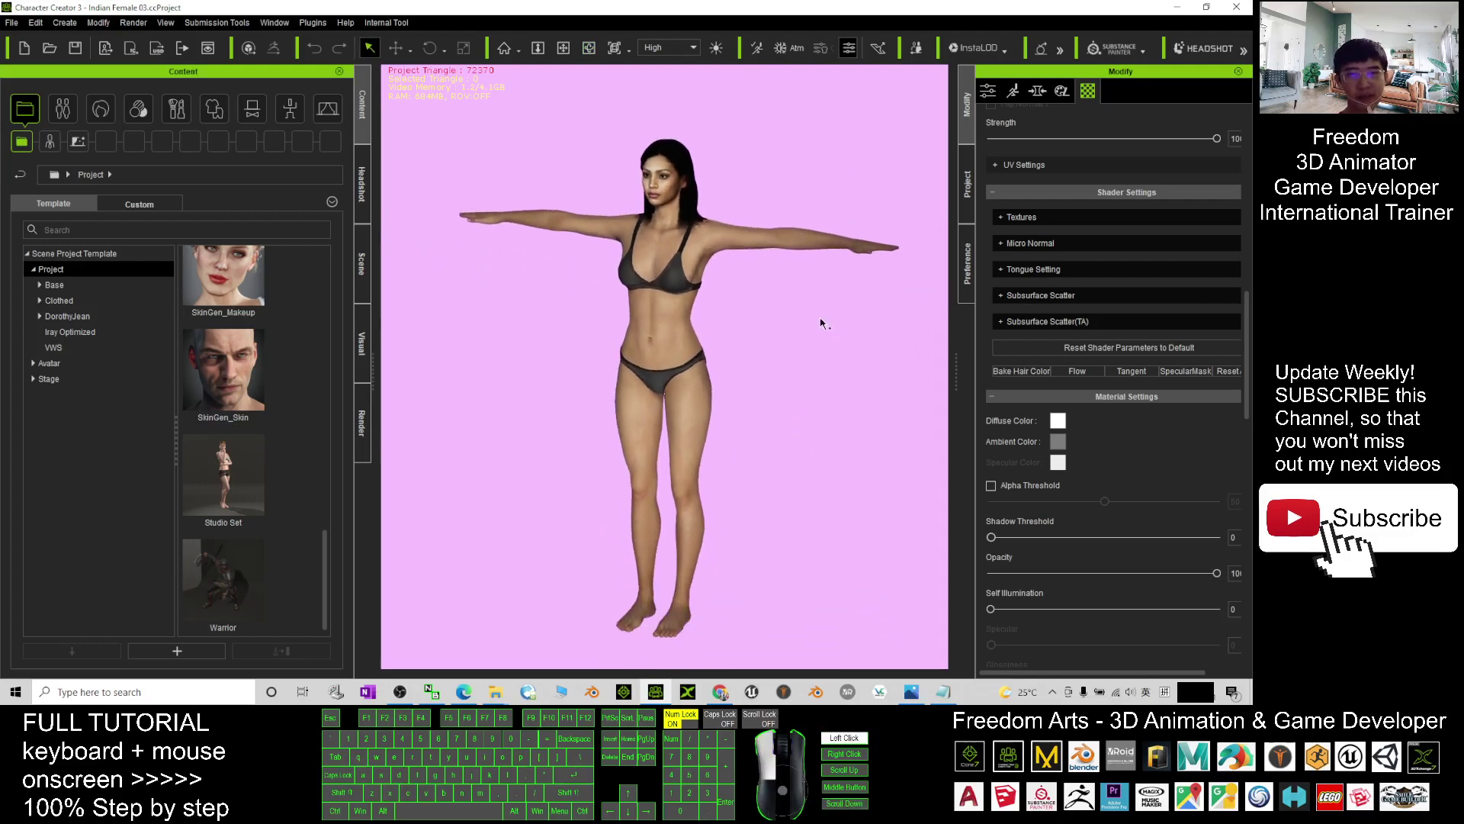
# Select the Std_Skin_Head, Std_Skin_Body, Std_Skin_Arm and Std_Skin_Leg materials together in the character's material list
pyautogui.click(1090, 93)
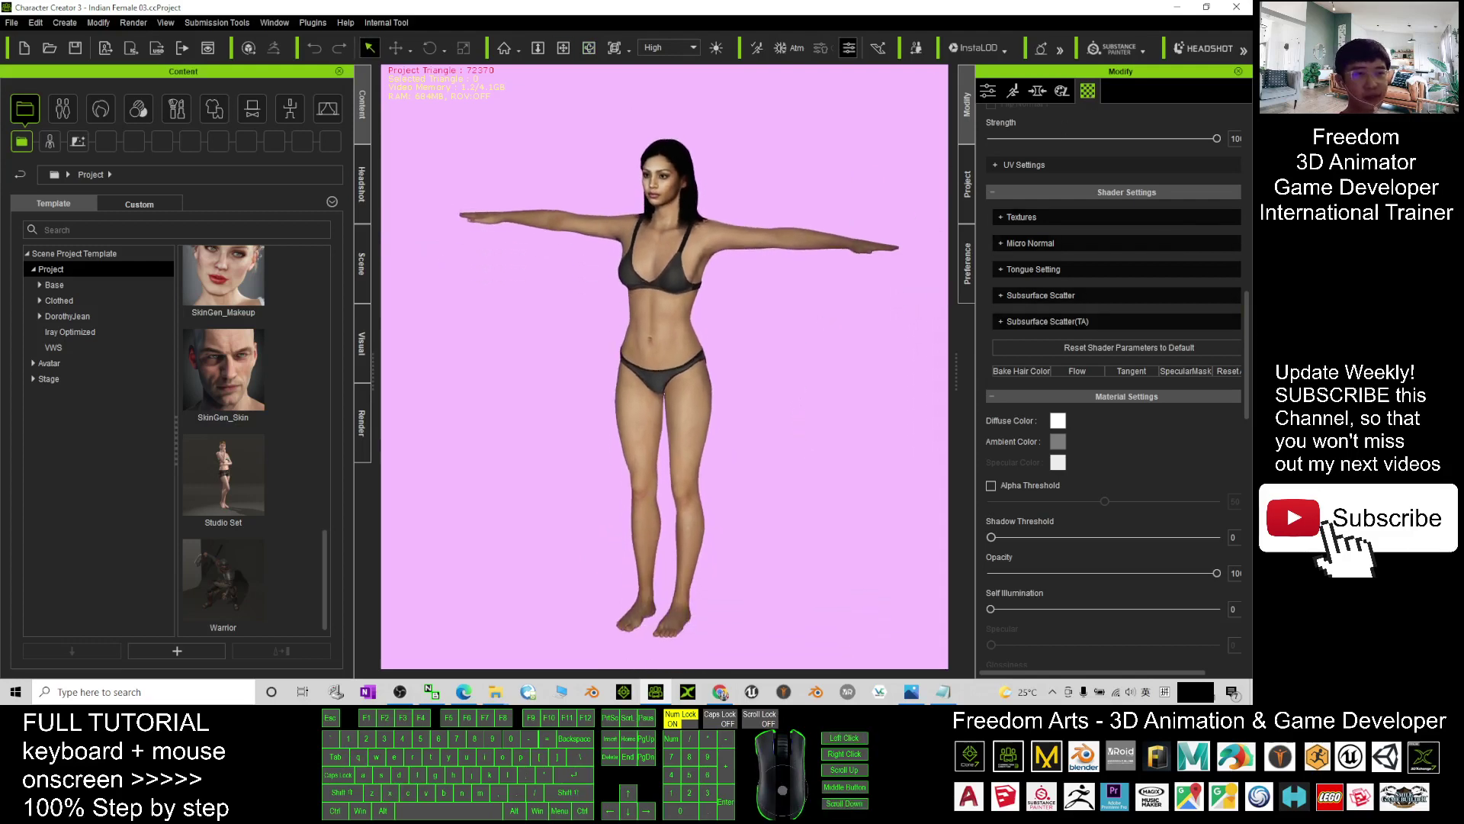
pyautogui.moveTo(1247, 317); pyautogui.dragTo(1241, 187)
pyautogui.scroll(3, 1241, 186)
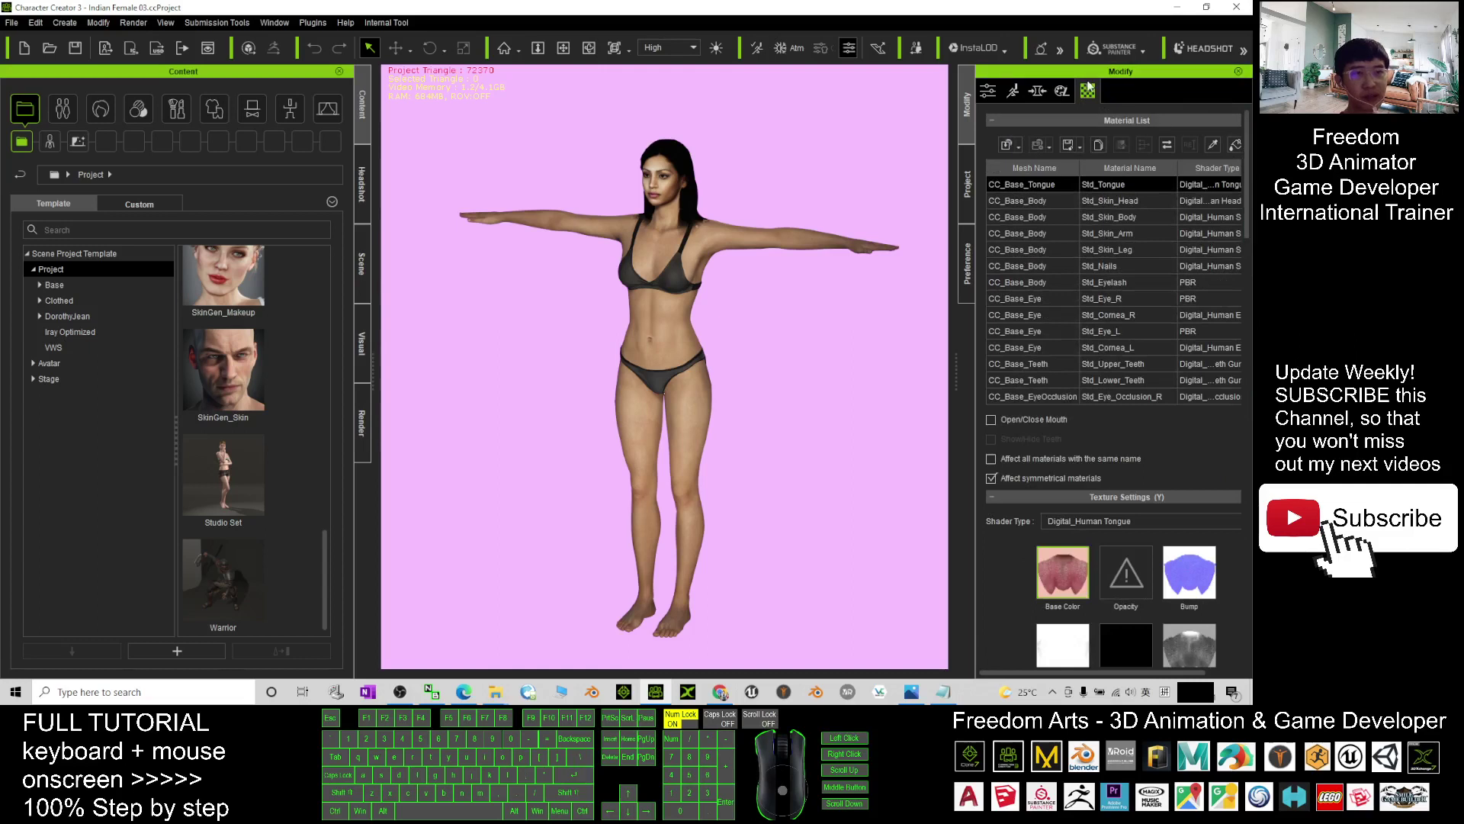
pyautogui.click(1147, 202)
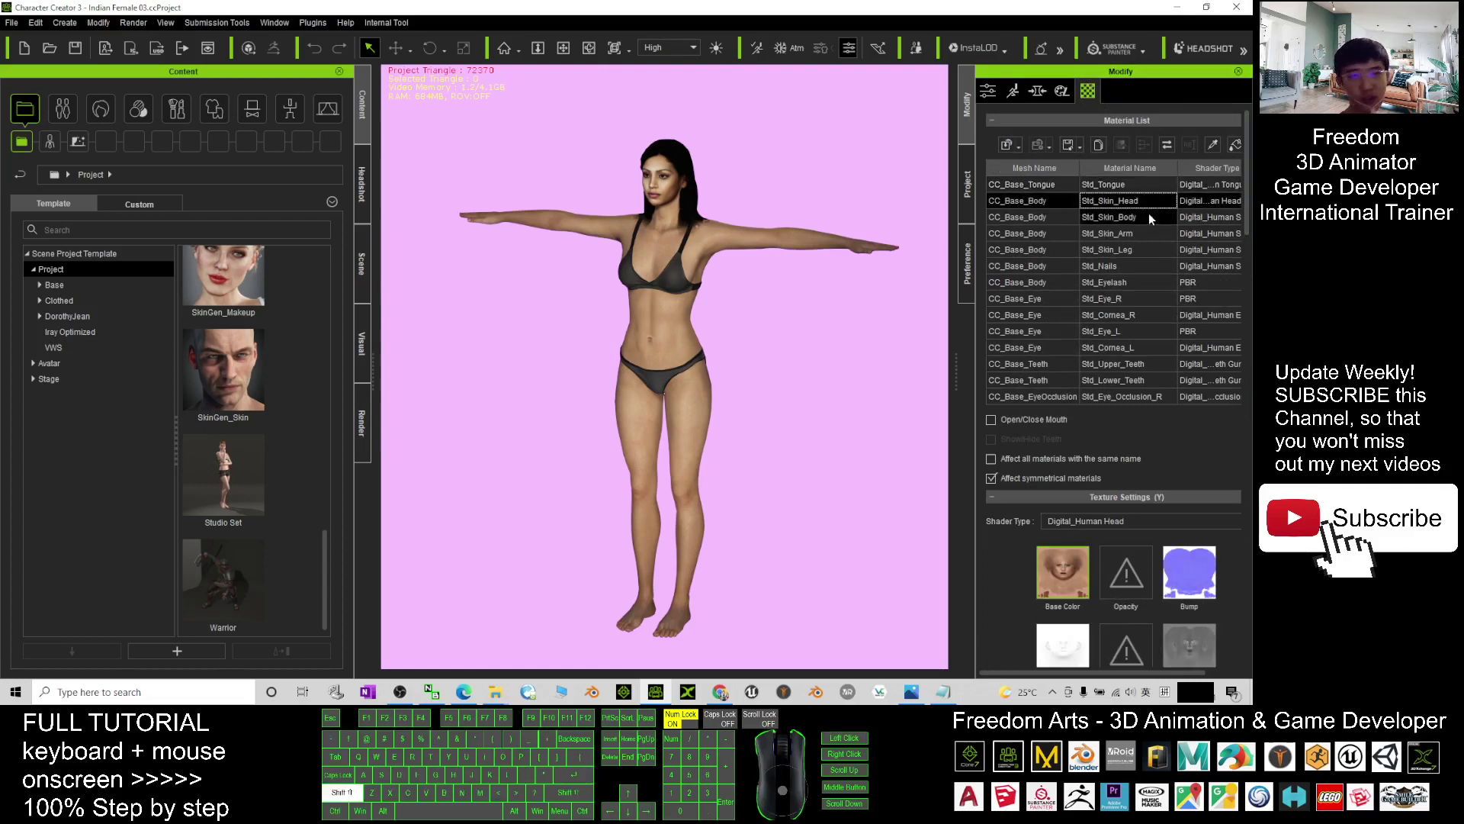
pyautogui.keyDown('shift'); pyautogui.click(1129, 251); pyautogui.keyUp('shift')
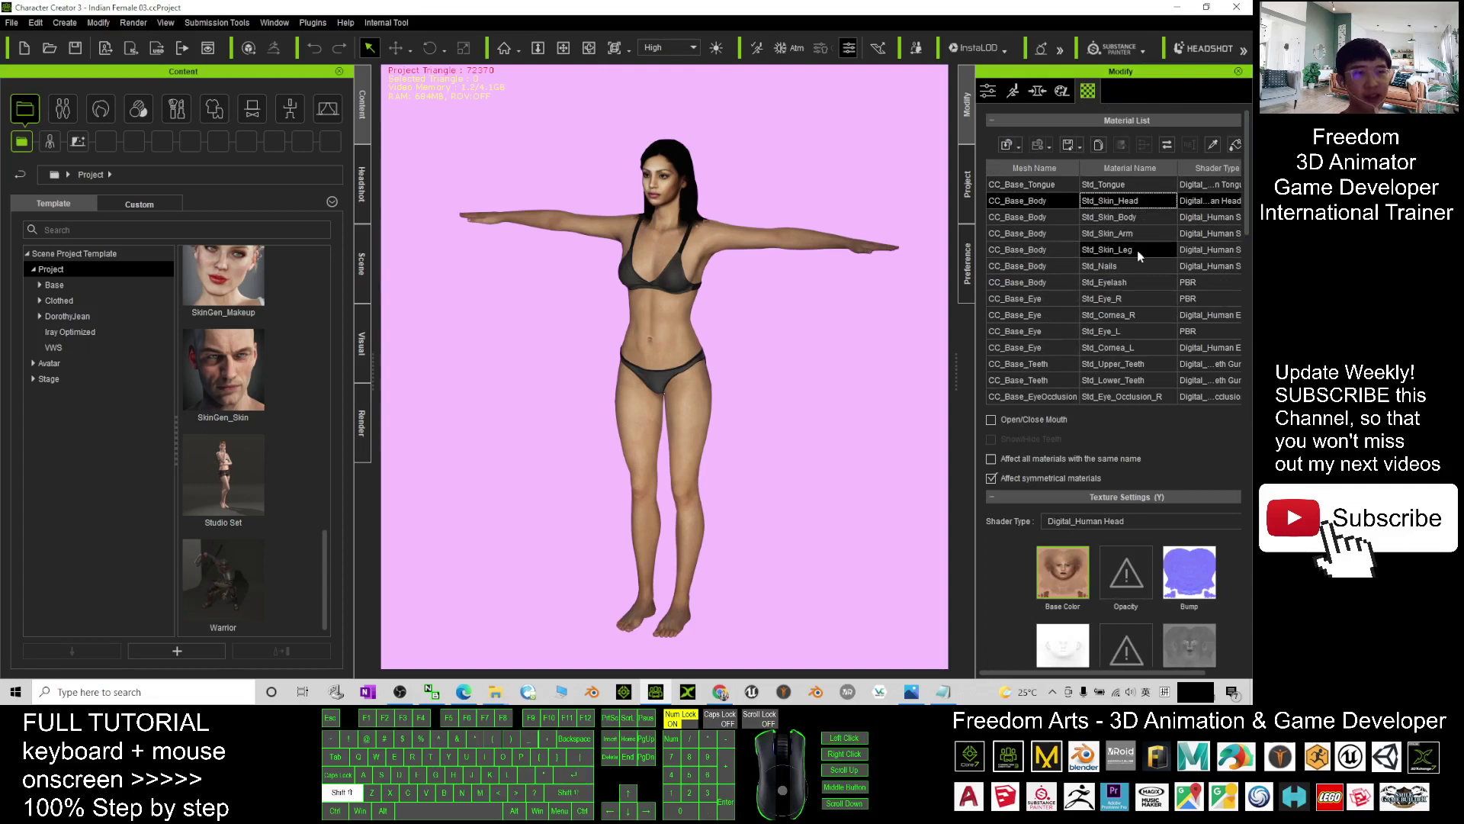
pyautogui.keyDown('shift'); pyautogui.click(1137, 250); pyautogui.keyUp('shift')
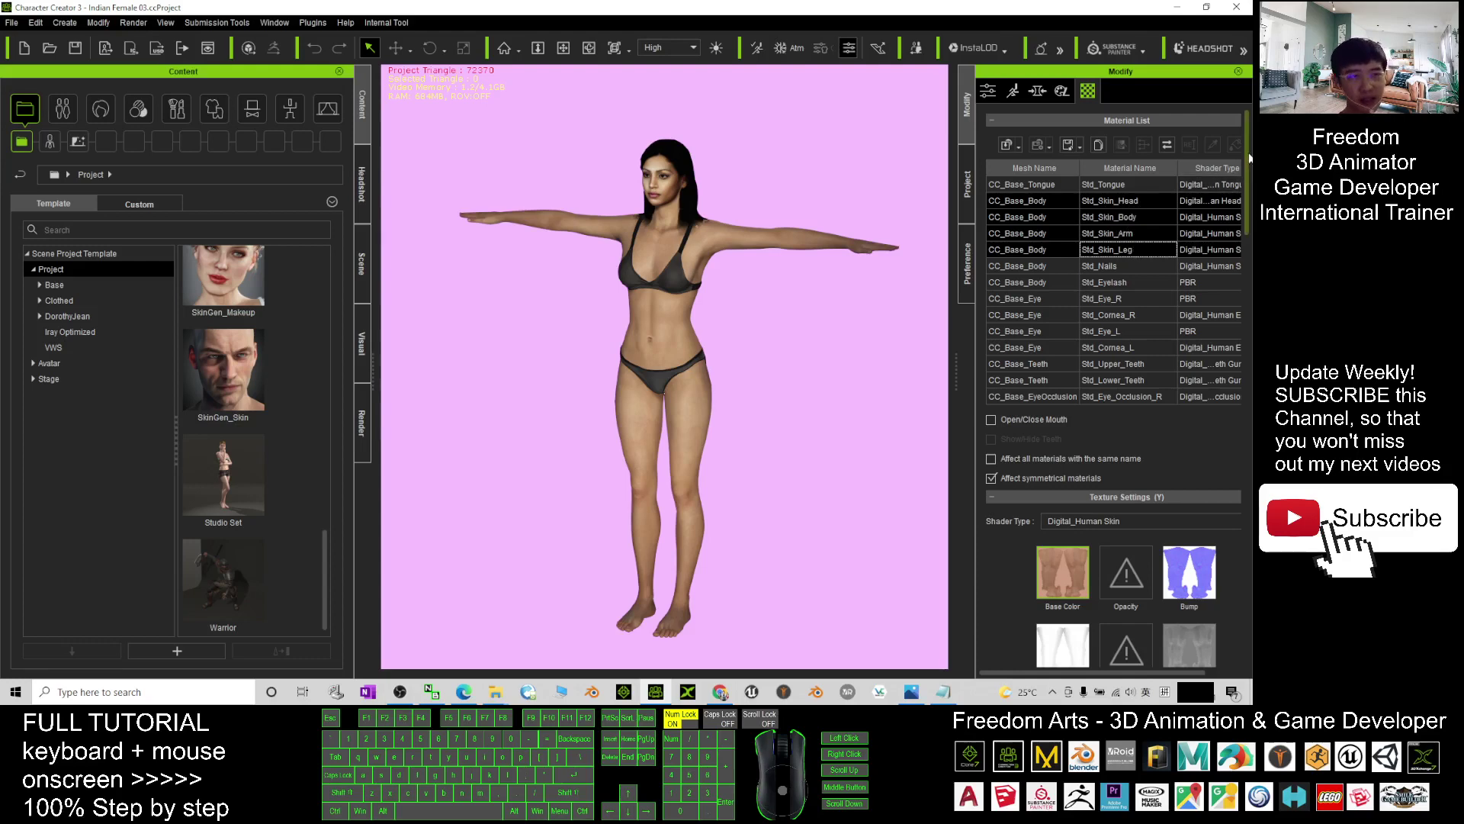
# Set the diffuse colour of the selected skin materials to the peach basic colour #ffaa7f
pyautogui.moveTo(1249, 164); pyautogui.dragTo(1251, 356)
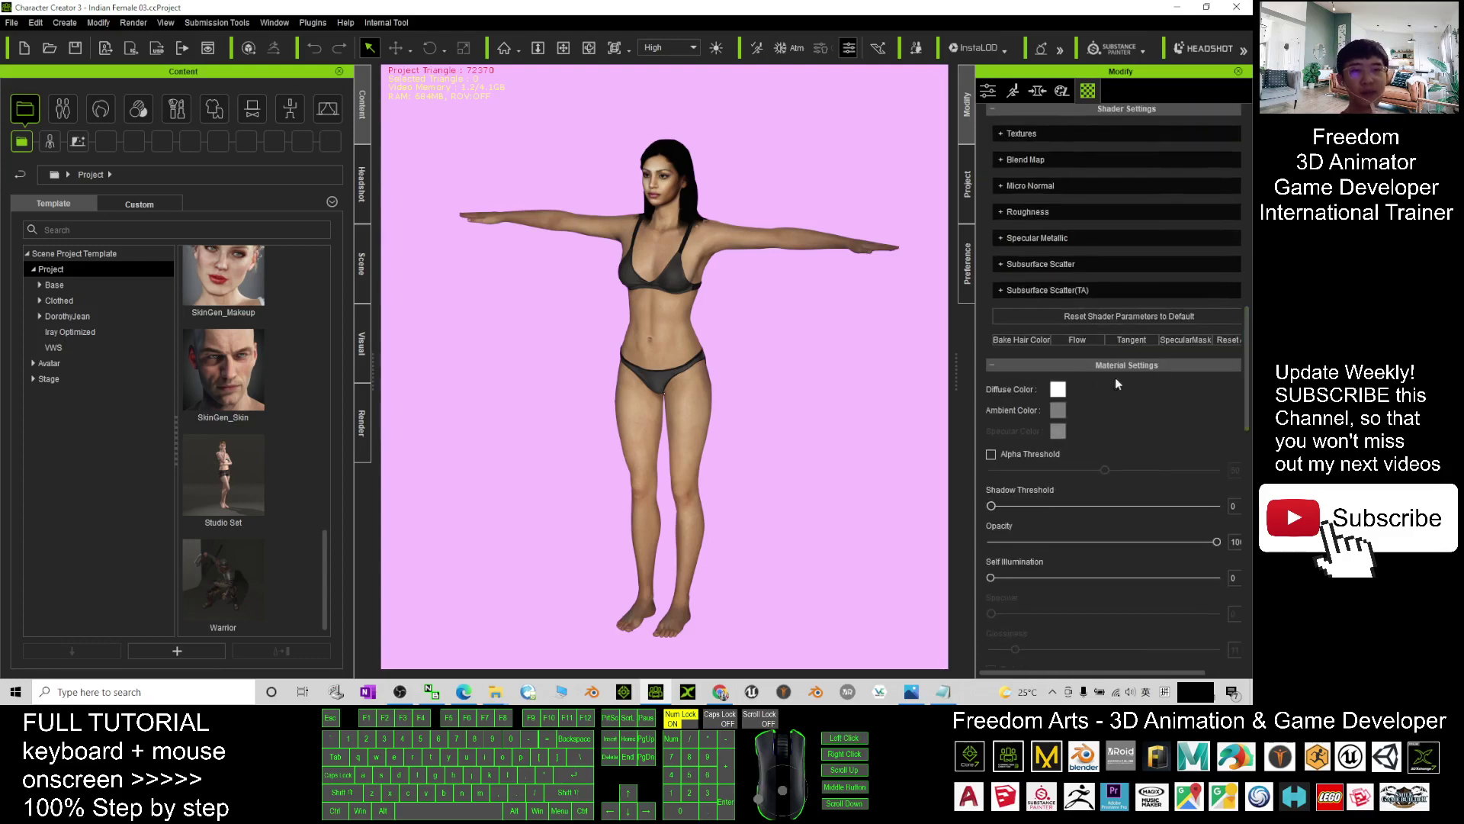
pyautogui.click(1058, 390)
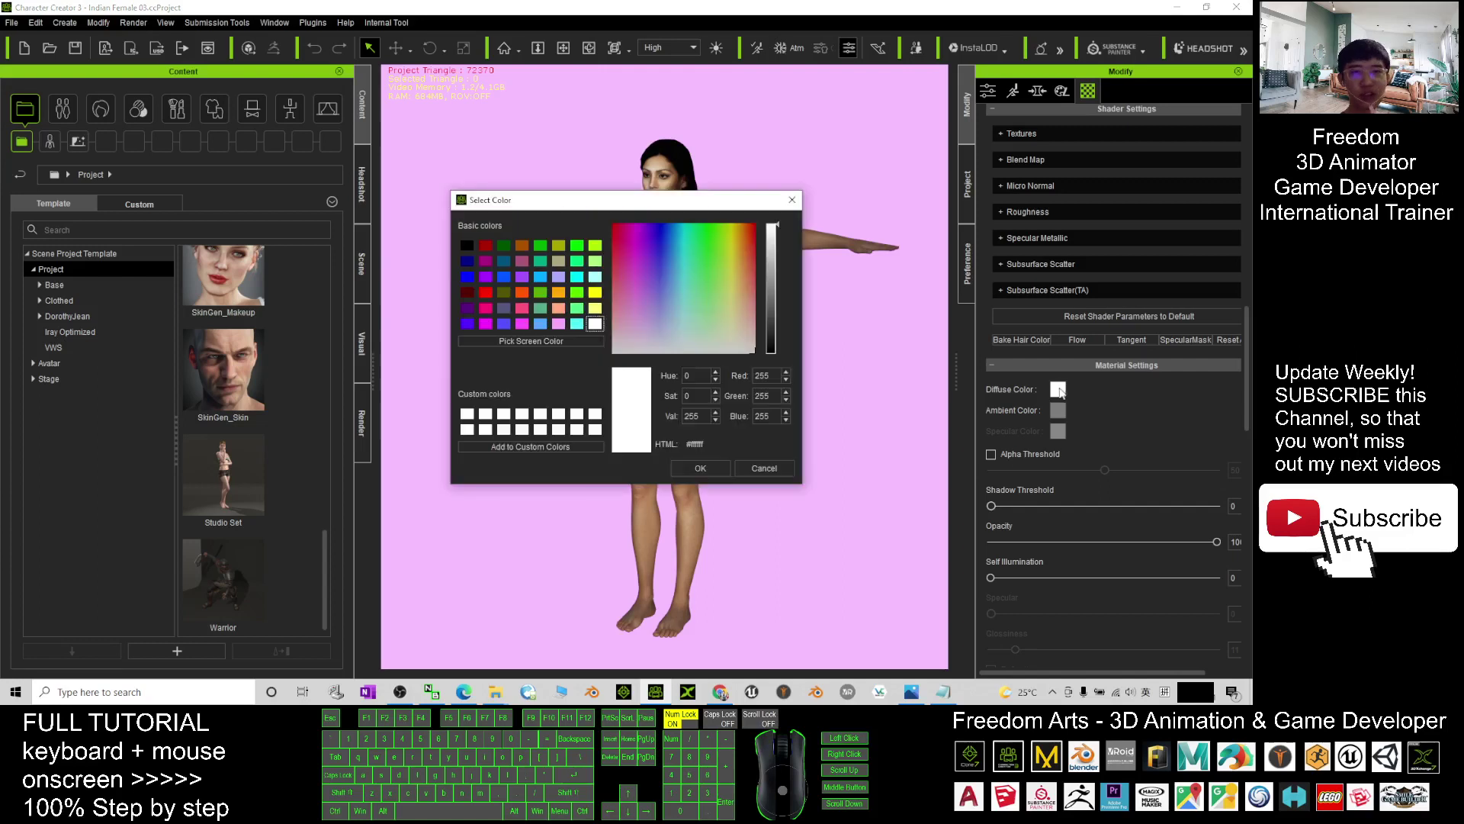
pyautogui.moveTo(633, 200); pyautogui.dragTo(992, 294)
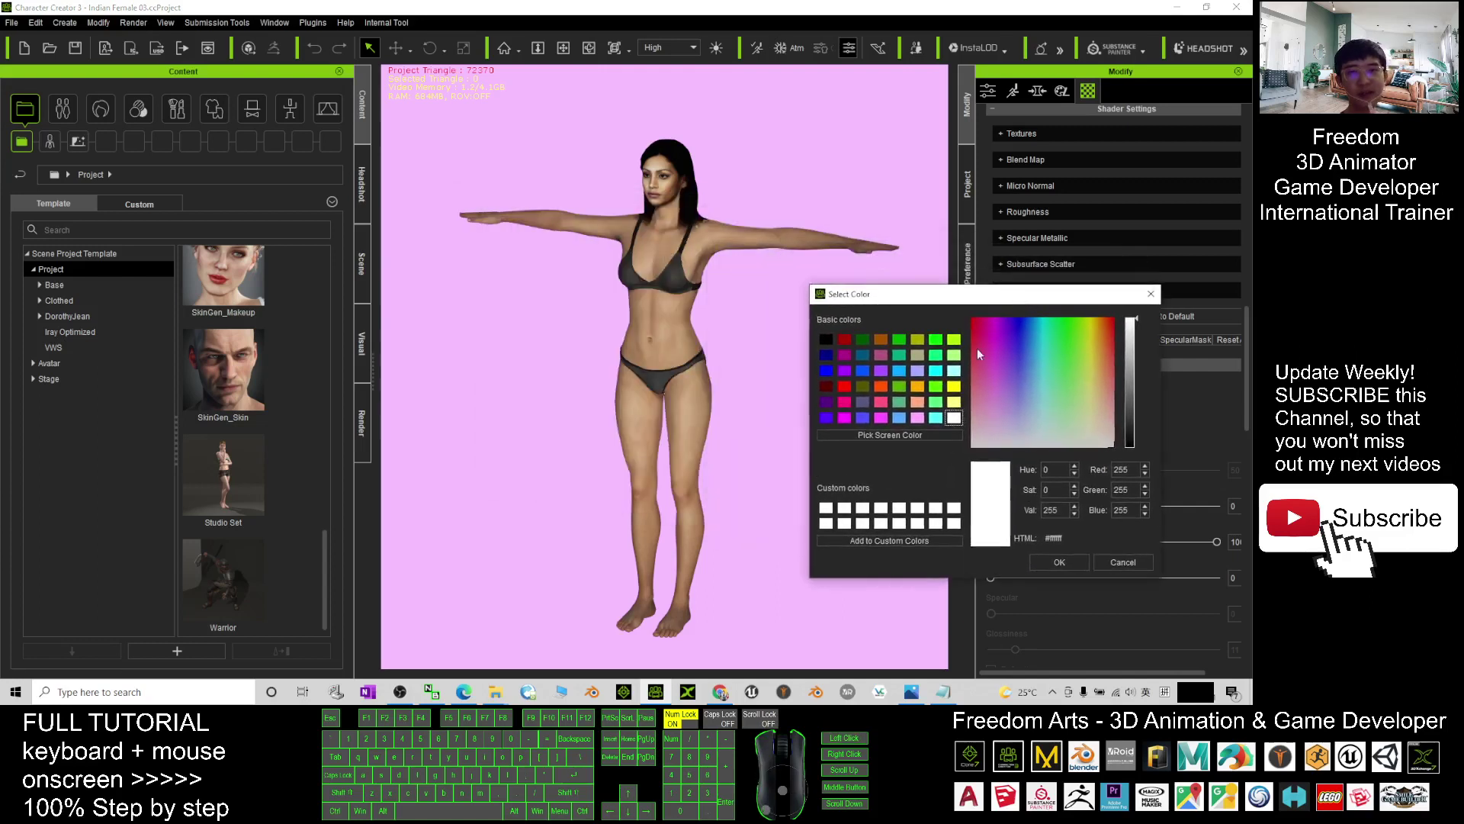
pyautogui.click(918, 404)
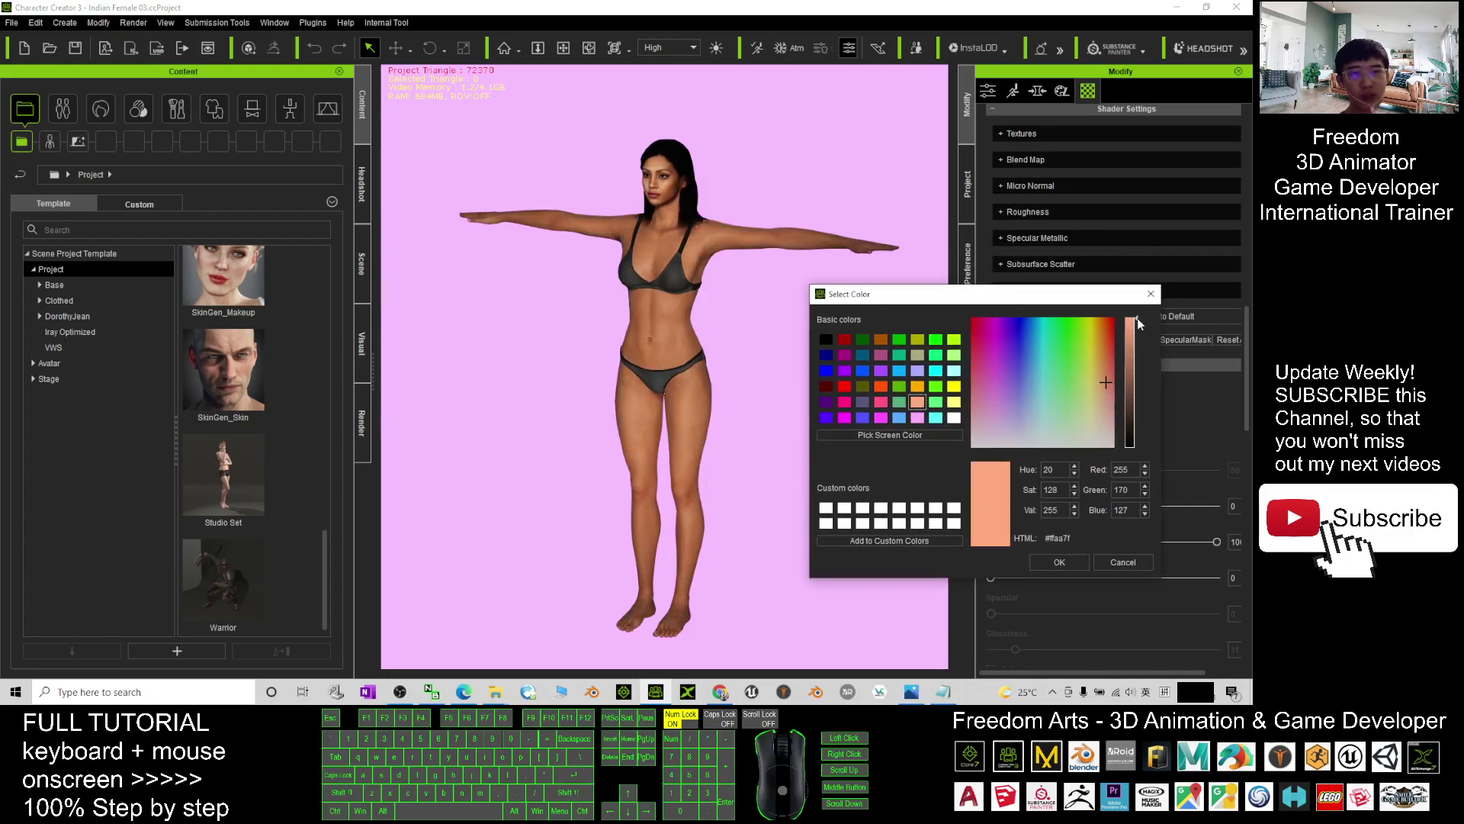
# Try the darker brown #5b3c2d and plain white as the selected skin materials' diffuse colour, returning to peach #ffaa7f
pyautogui.moveTo(1141, 322); pyautogui.dragTo(1143, 402)
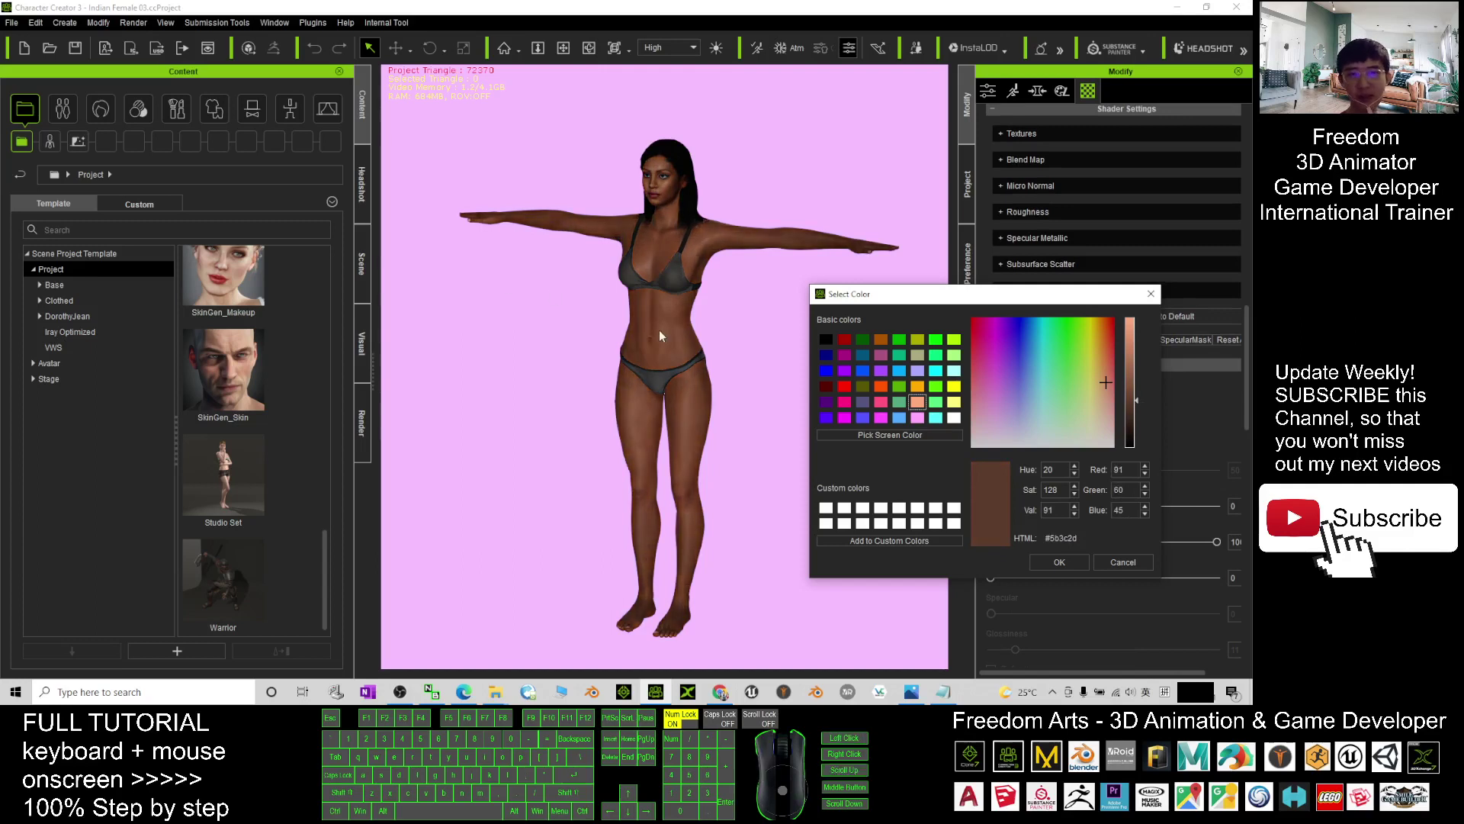
pyautogui.moveTo(1143, 404); pyautogui.dragTo(1141, 304)
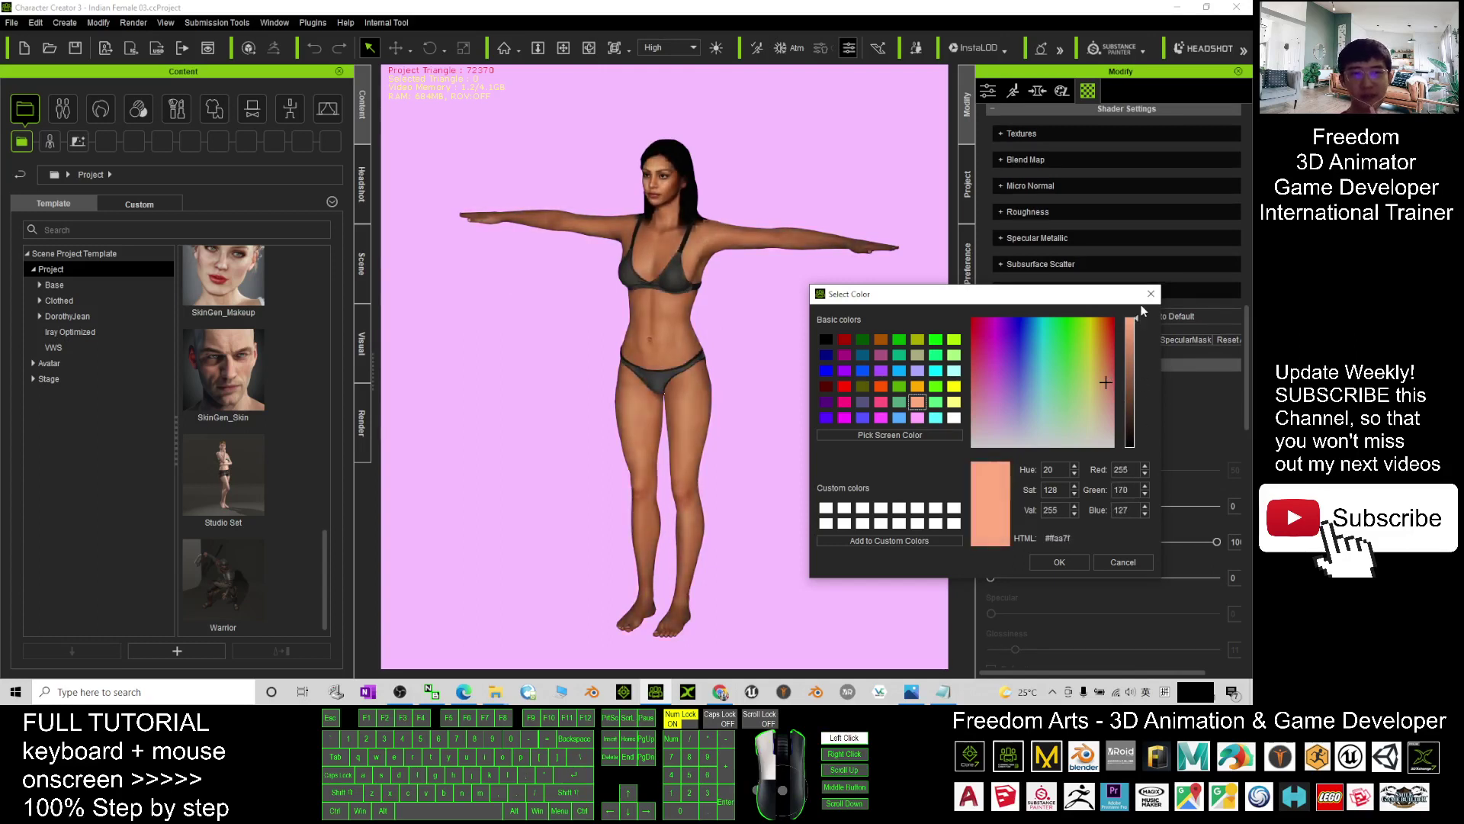
pyautogui.click(954, 417)
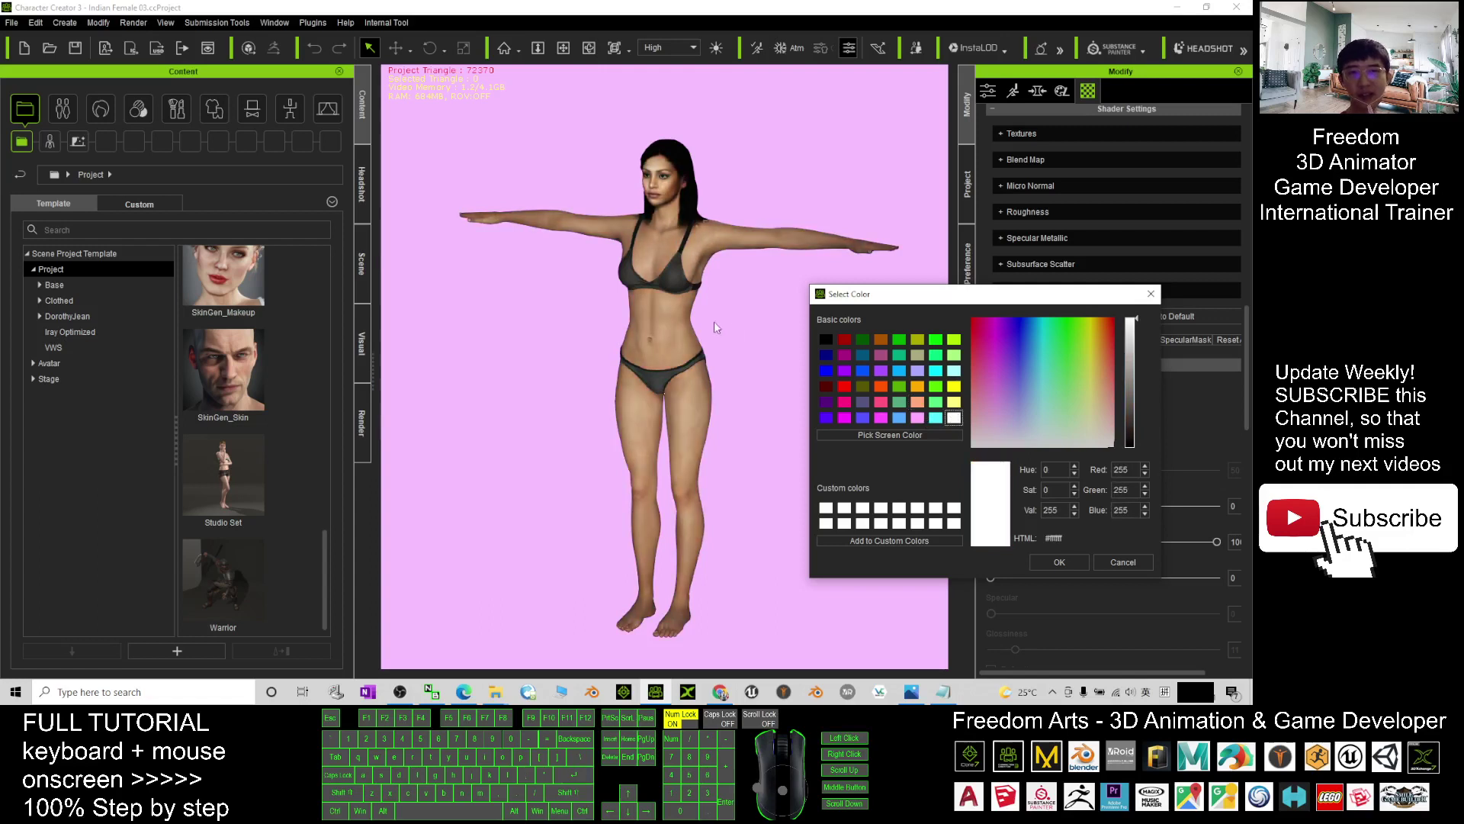
pyautogui.click(919, 403)
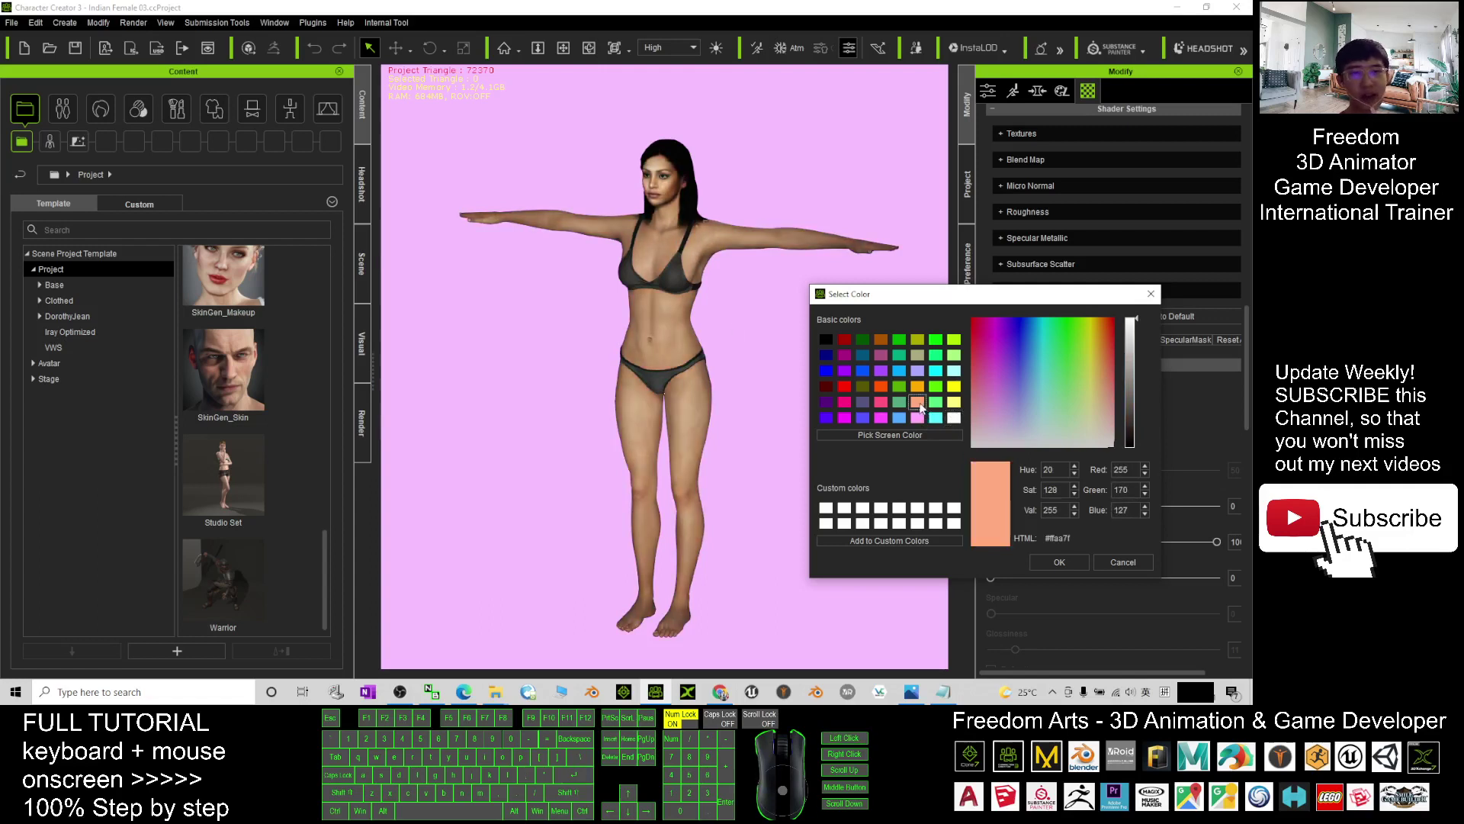
# Darken the diffuse colour of the selected skin materials to brown #7e543f and accept it
pyautogui.moveTo(1137, 322); pyautogui.dragTo(1140, 383)
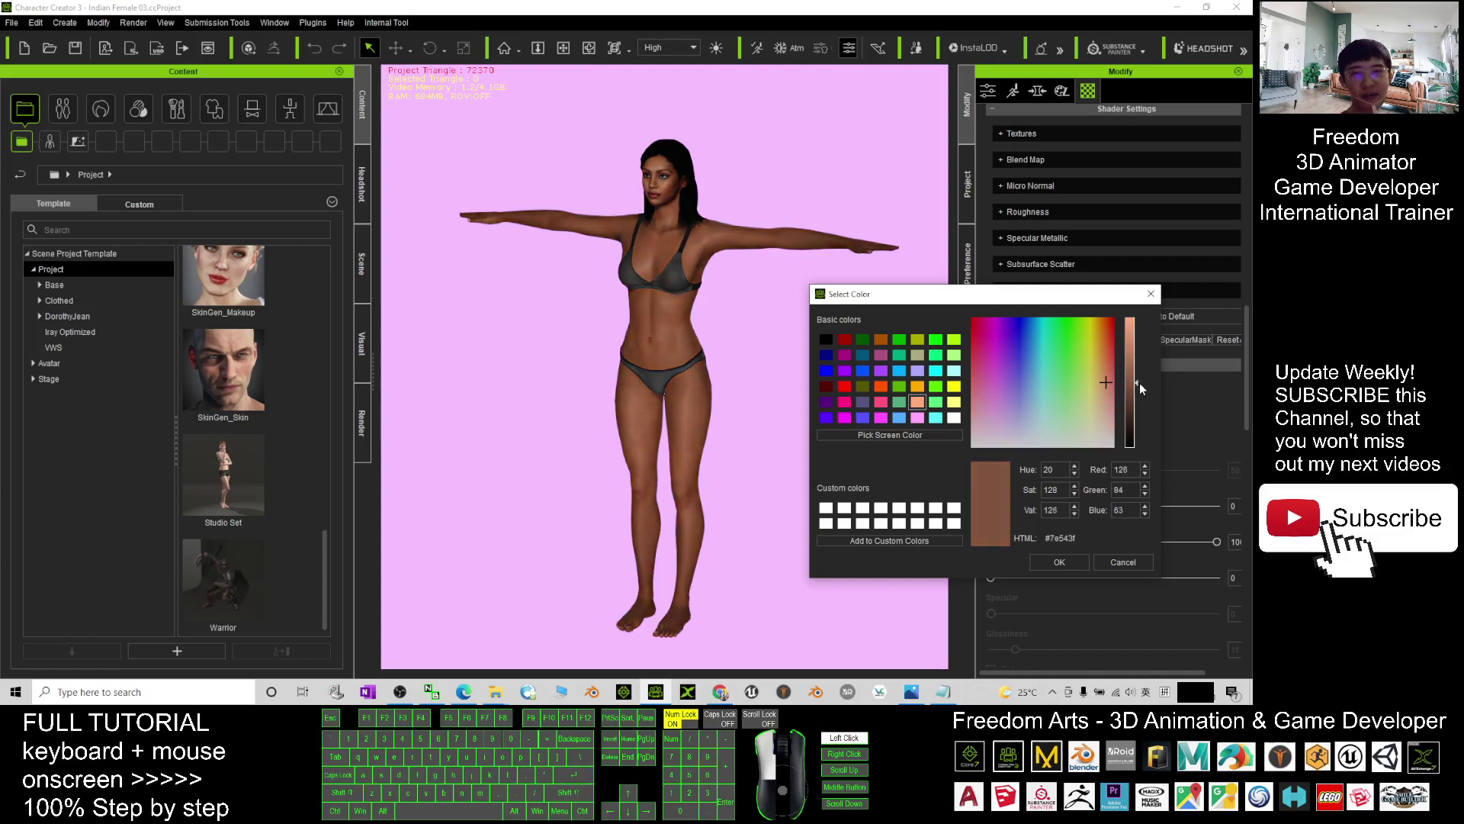
pyautogui.click(1059, 562)
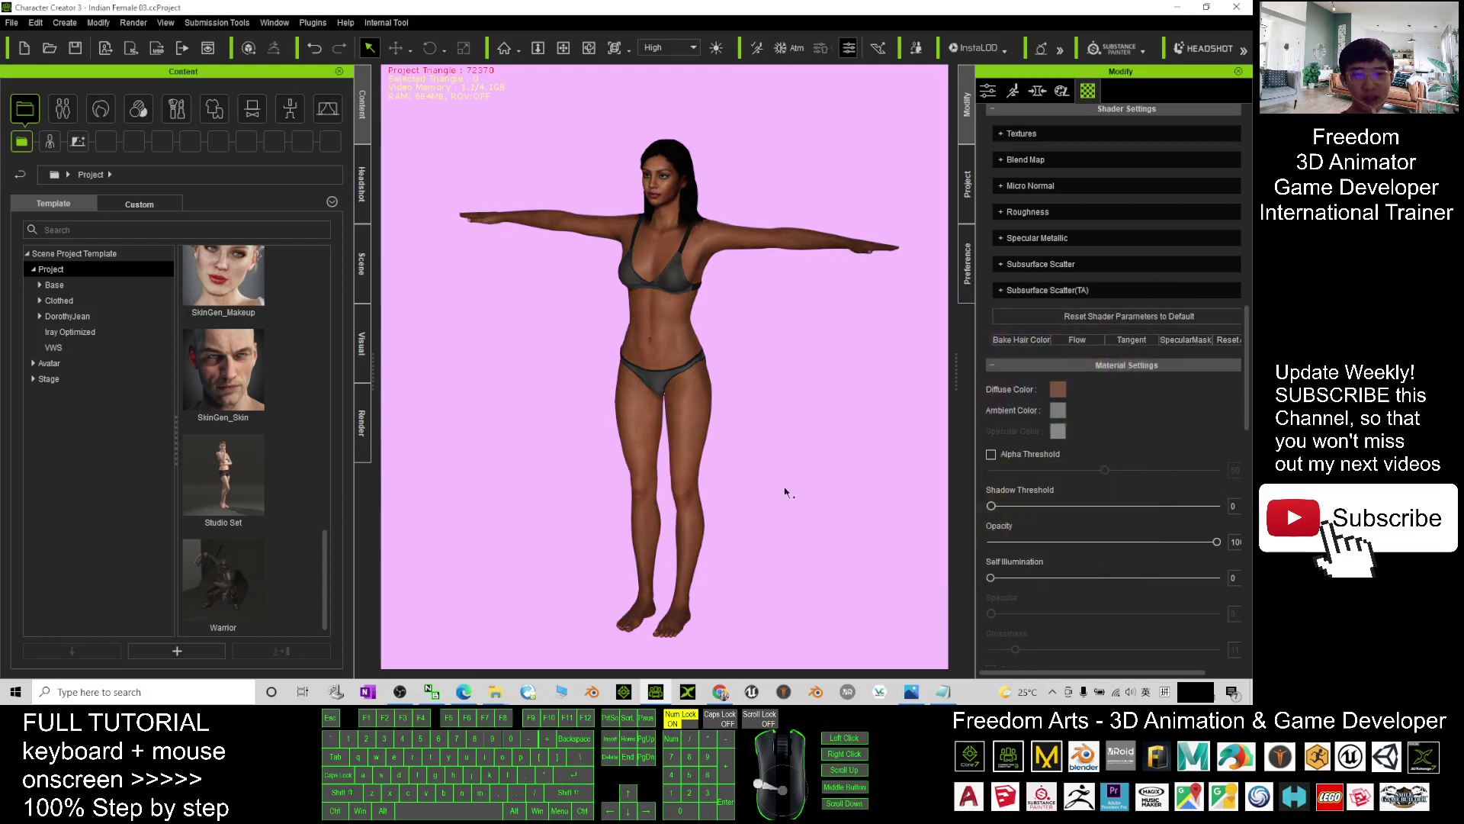
# Examine the darkened skin on the face and upper body from several angles, ending with the full figure
pyautogui.scroll(5, 808, 519)
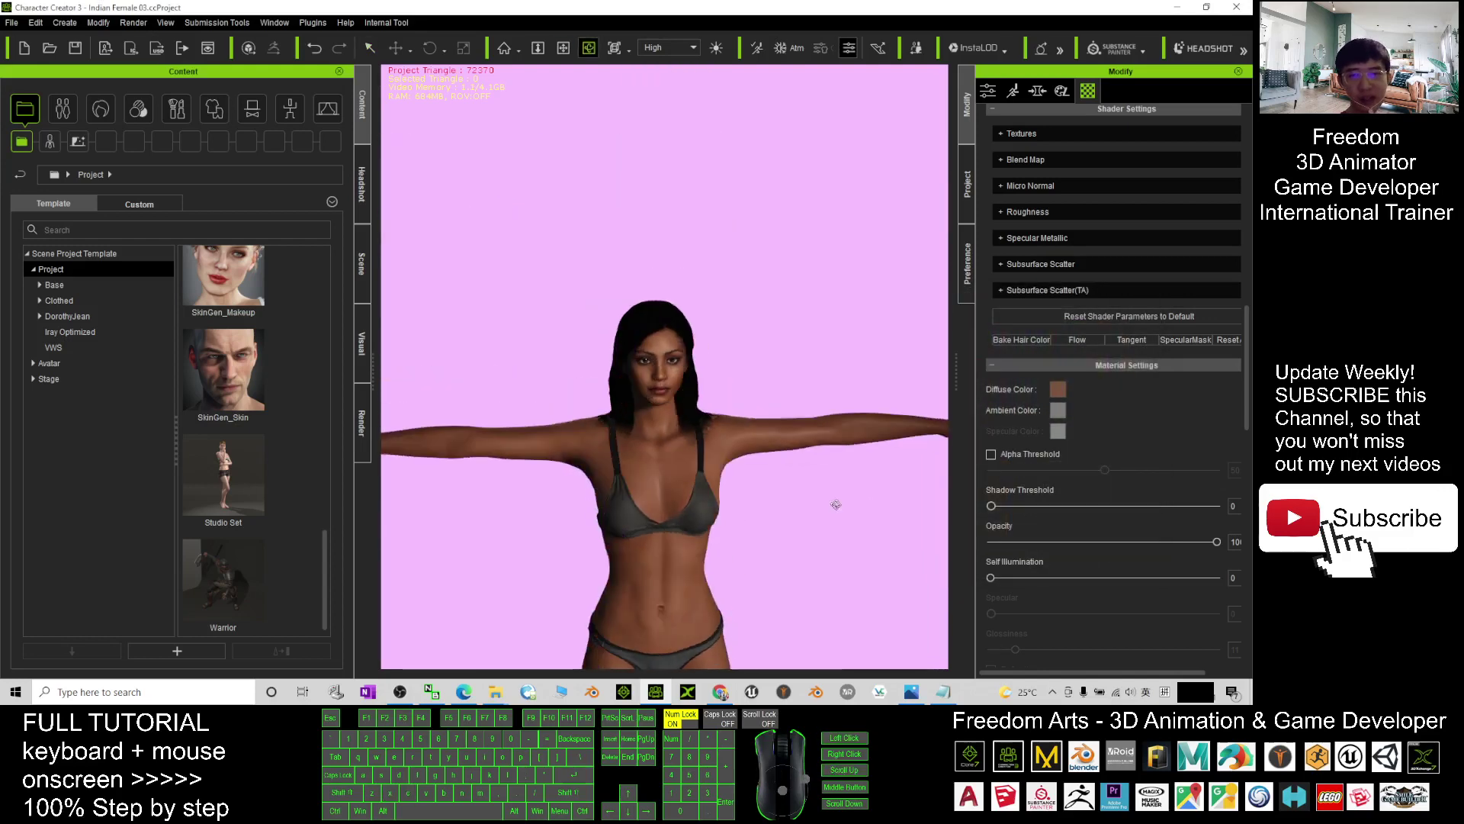
pyautogui.scroll(8, 716, 484)
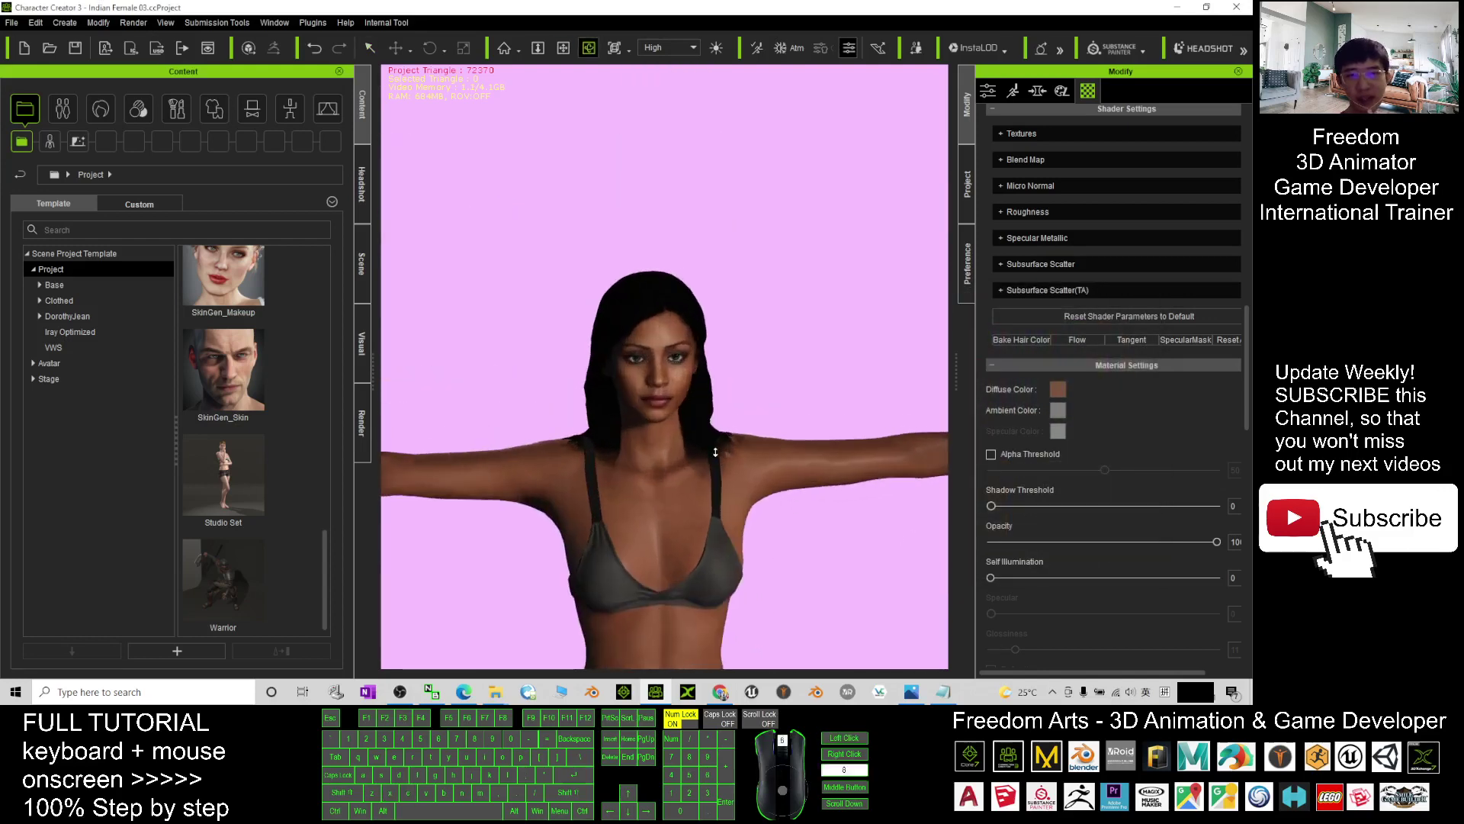
pyautogui.press('c')
pyautogui.moveTo(706, 486); pyautogui.dragTo(508, 473)
pyautogui.scroll(-10, 797, 357)
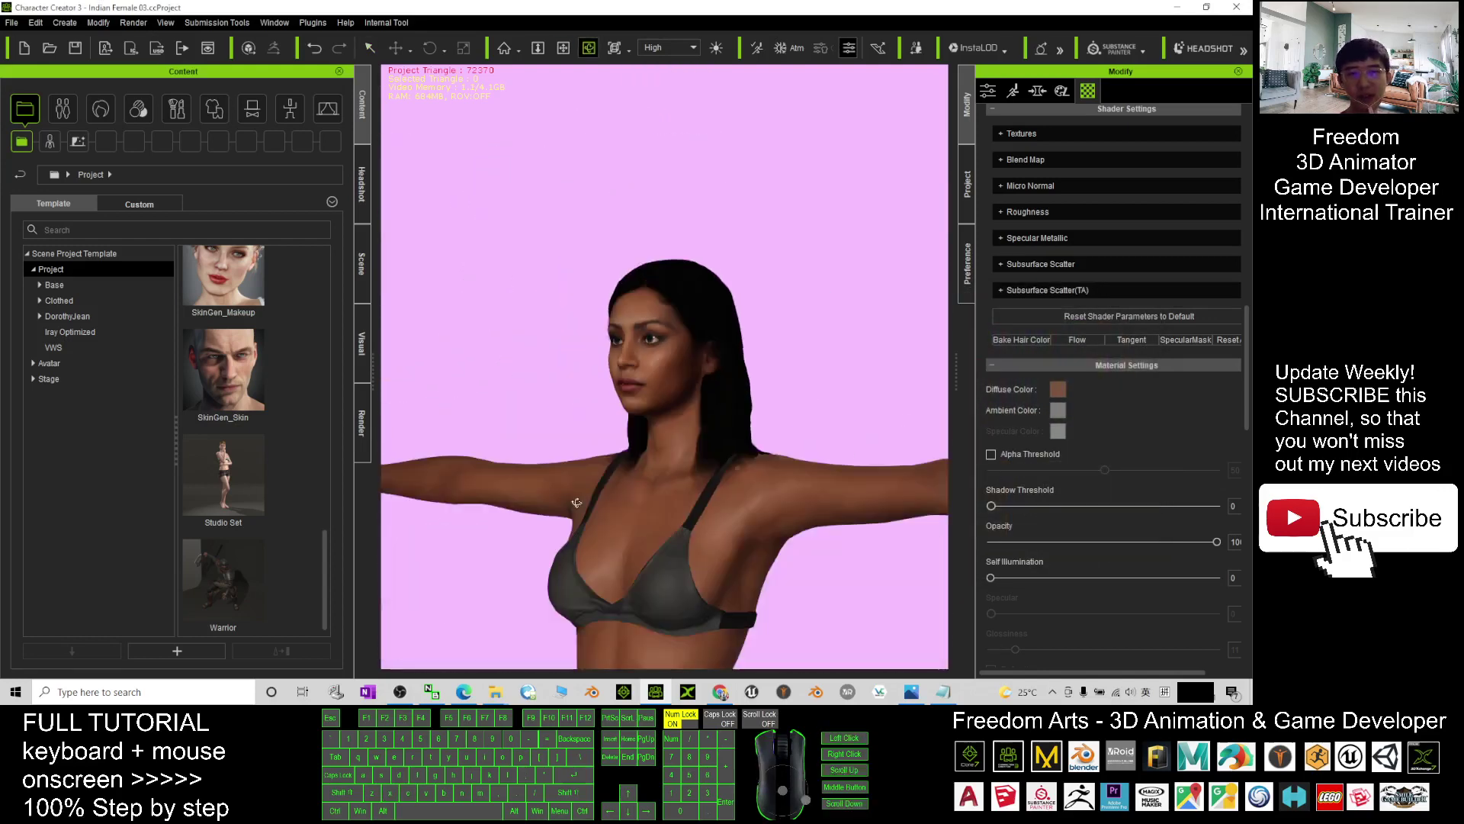
pyautogui.scroll(-2, 797, 357)
pyautogui.press('x')
pyautogui.moveTo(797, 357); pyautogui.dragTo(767, 402)
pyautogui.press('c')
pyautogui.moveTo(766, 402); pyautogui.dragTo(830, 373)
# Dress the character in the Tank Top from the Shirts cloth templates
pyautogui.click(216, 110)
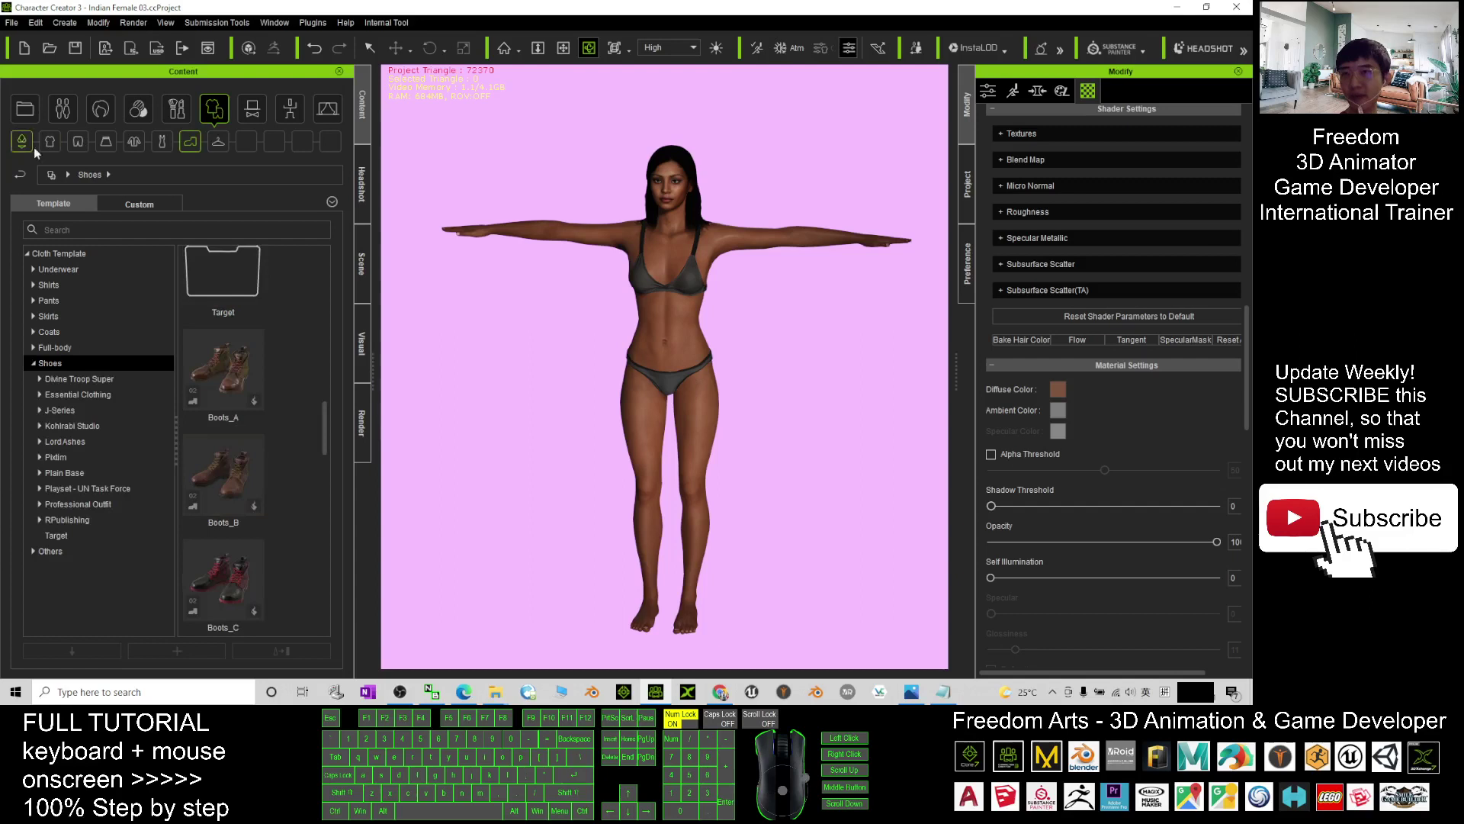
pyautogui.click(51, 145)
pyautogui.moveTo(330, 447); pyautogui.dragTo(338, 593)
pyautogui.doubleClick(230, 579)
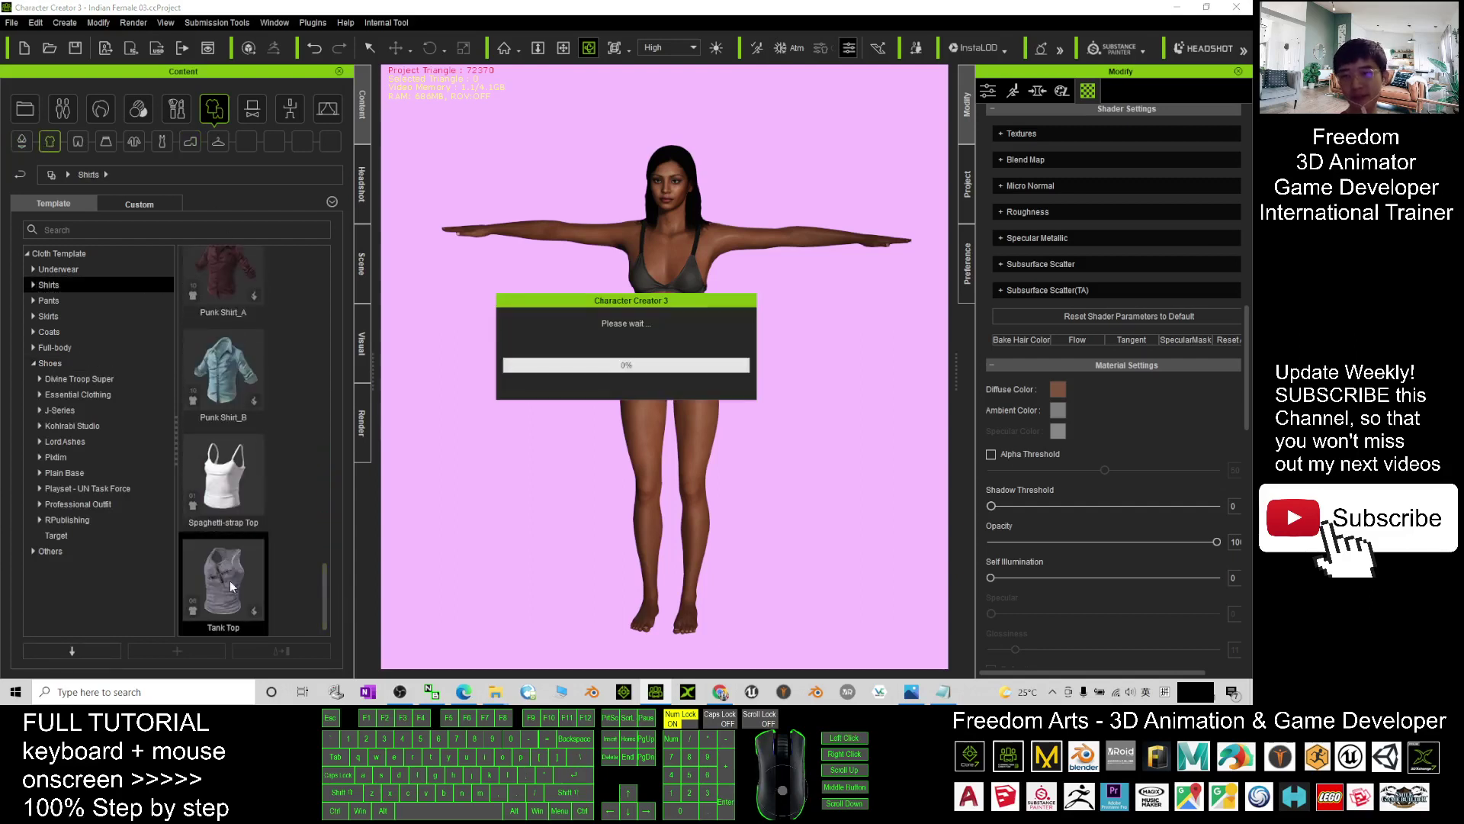
# Add the Low-rise Denim Shorts from the Pants cloth templates to the character
pyautogui.click(78, 141)
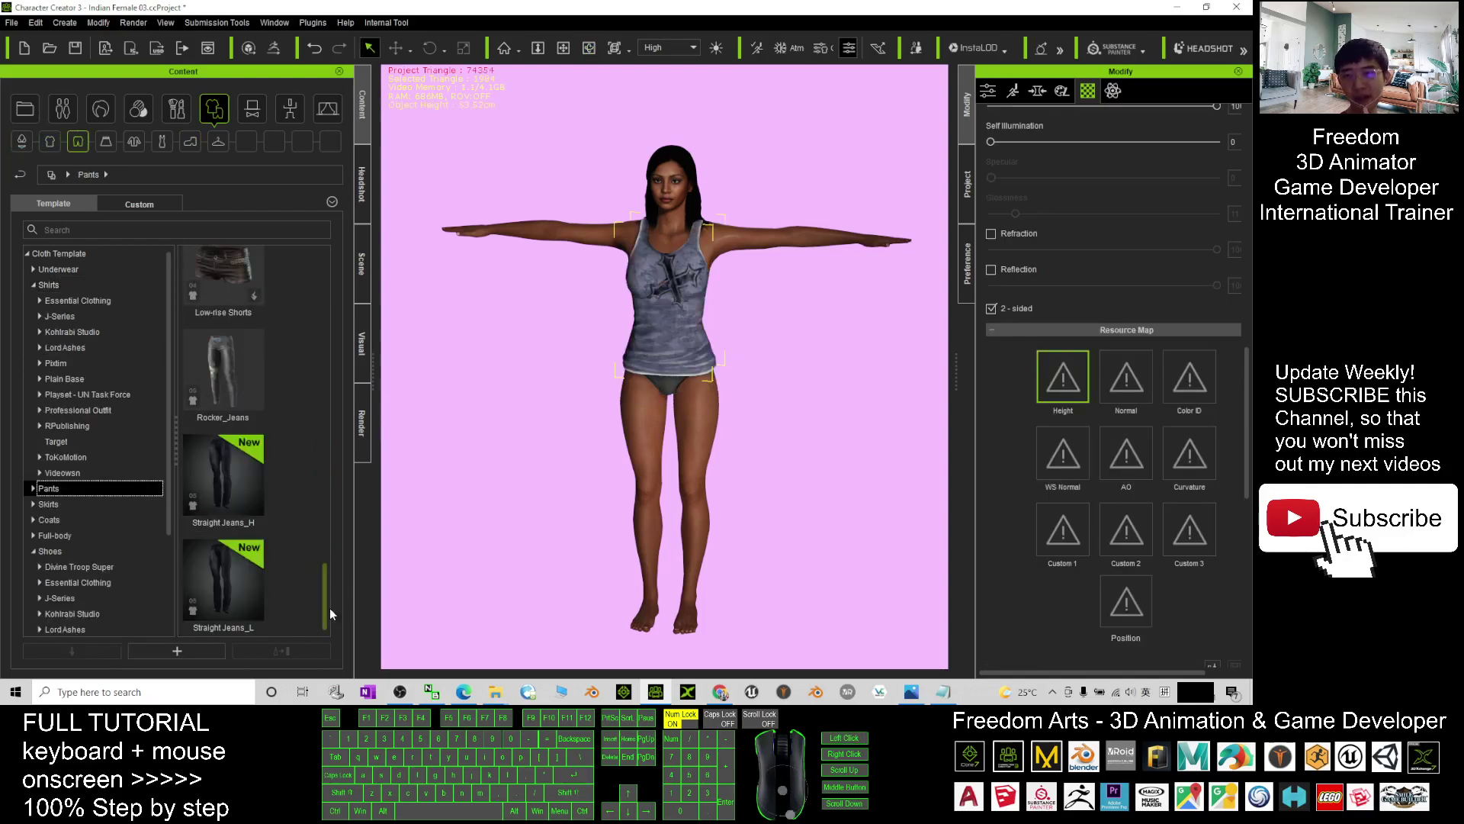
pyautogui.scroll(2, 217, 362)
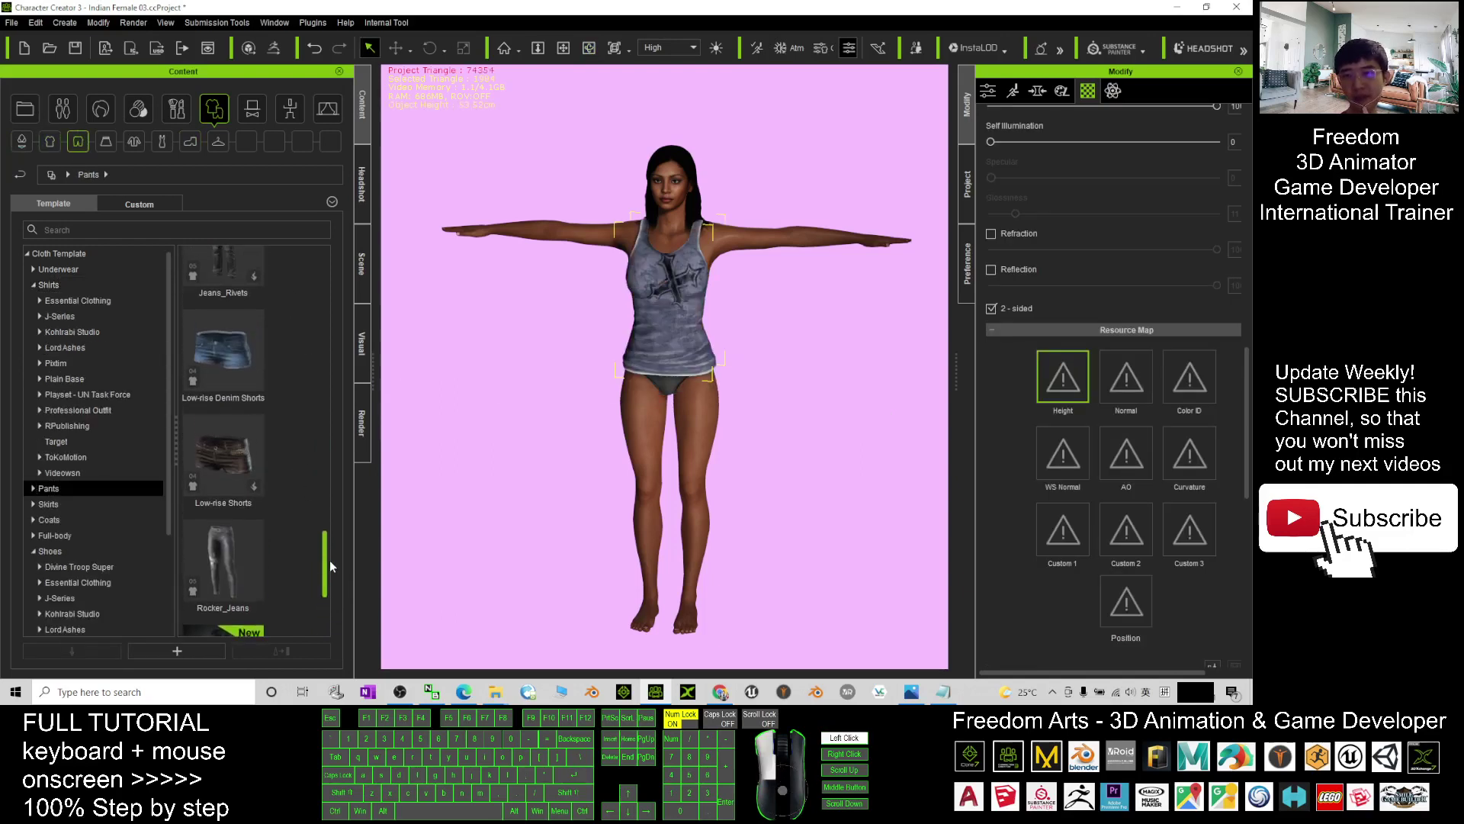
pyautogui.doubleClick(211, 358)
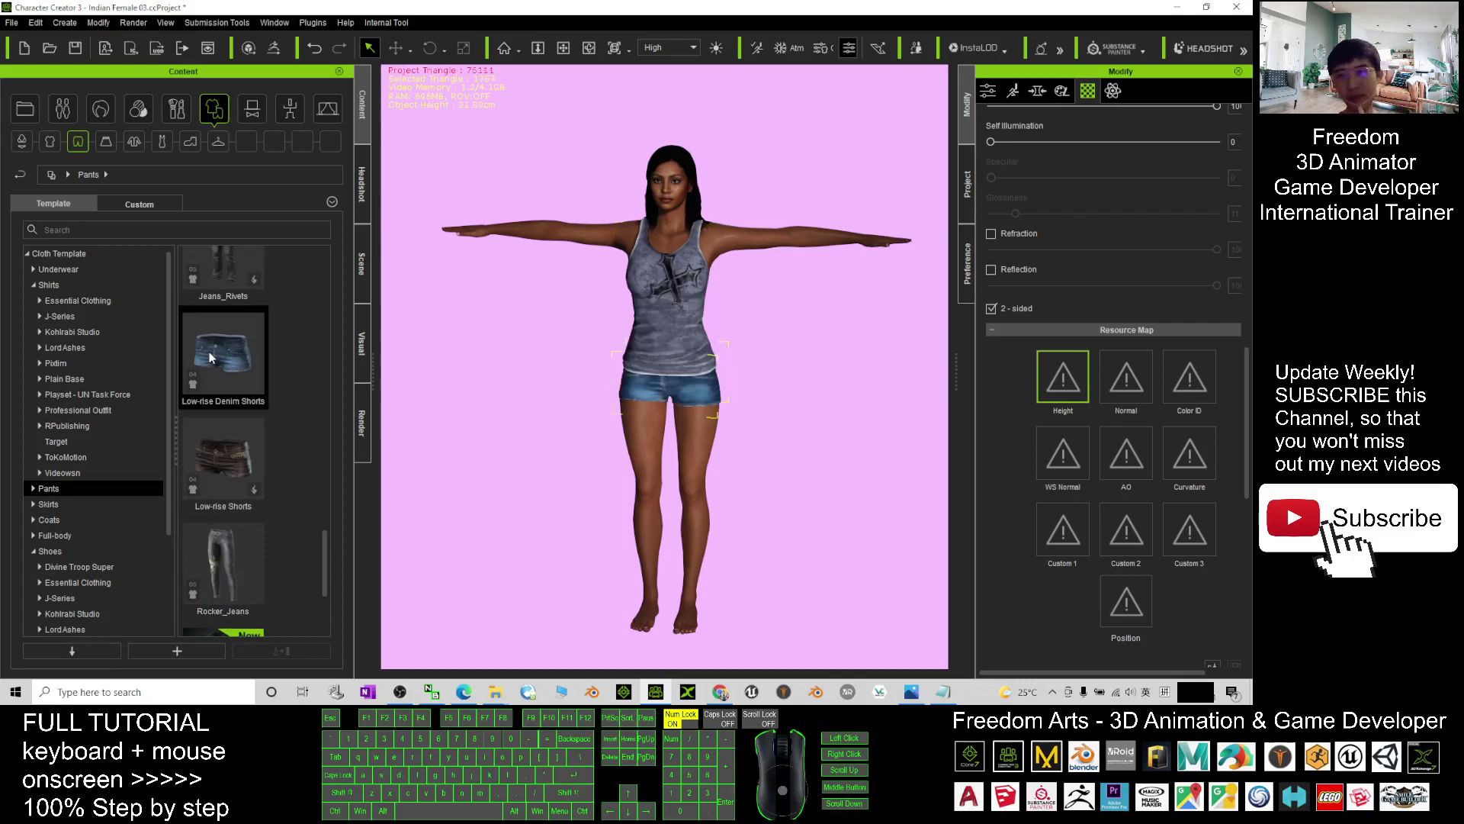
# Put the High-heels_D from the Shoes cloth templates on the character
pyautogui.click(190, 142)
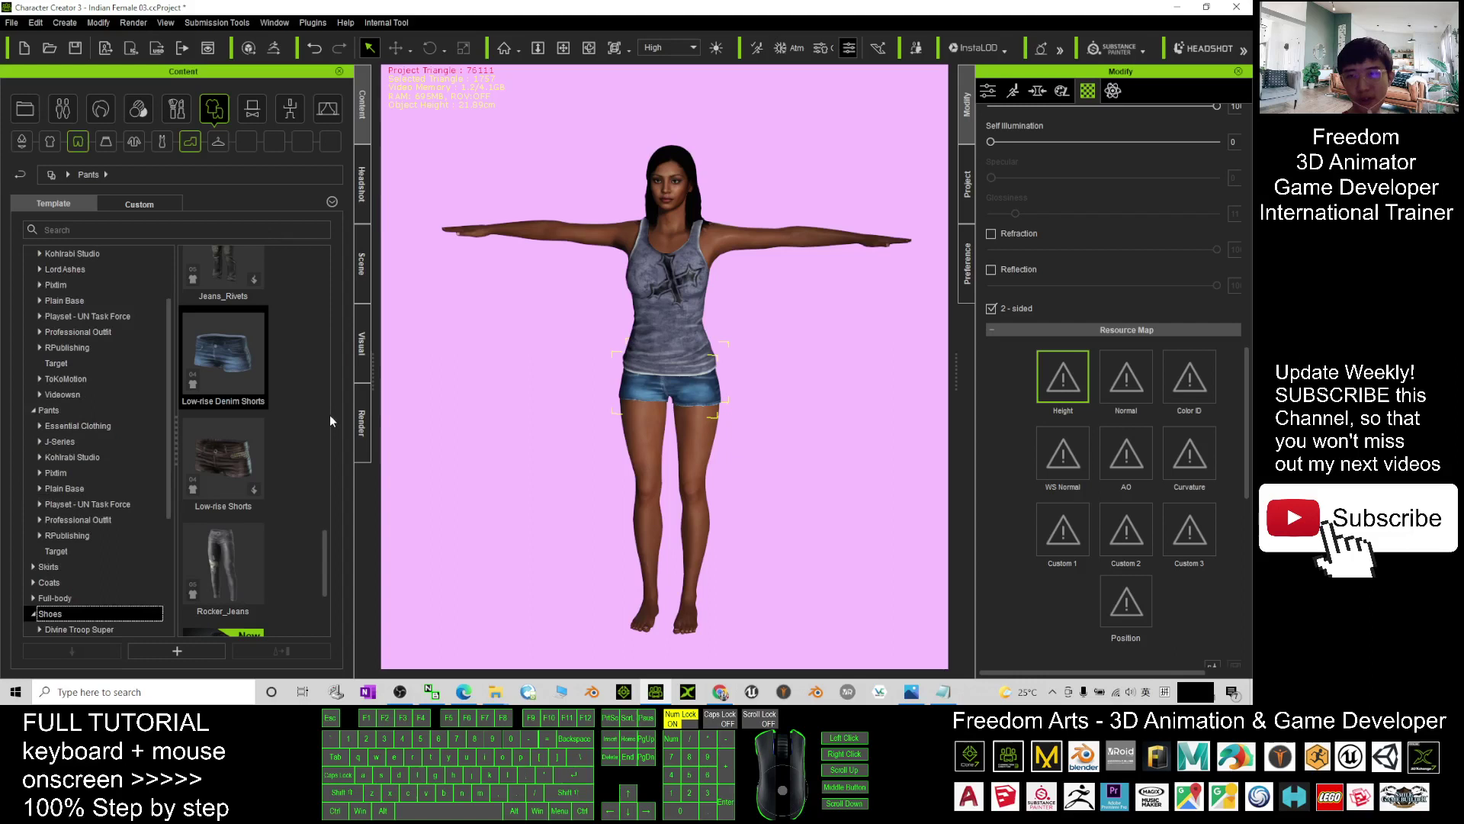
pyautogui.moveTo(325, 508); pyautogui.dragTo(325, 581)
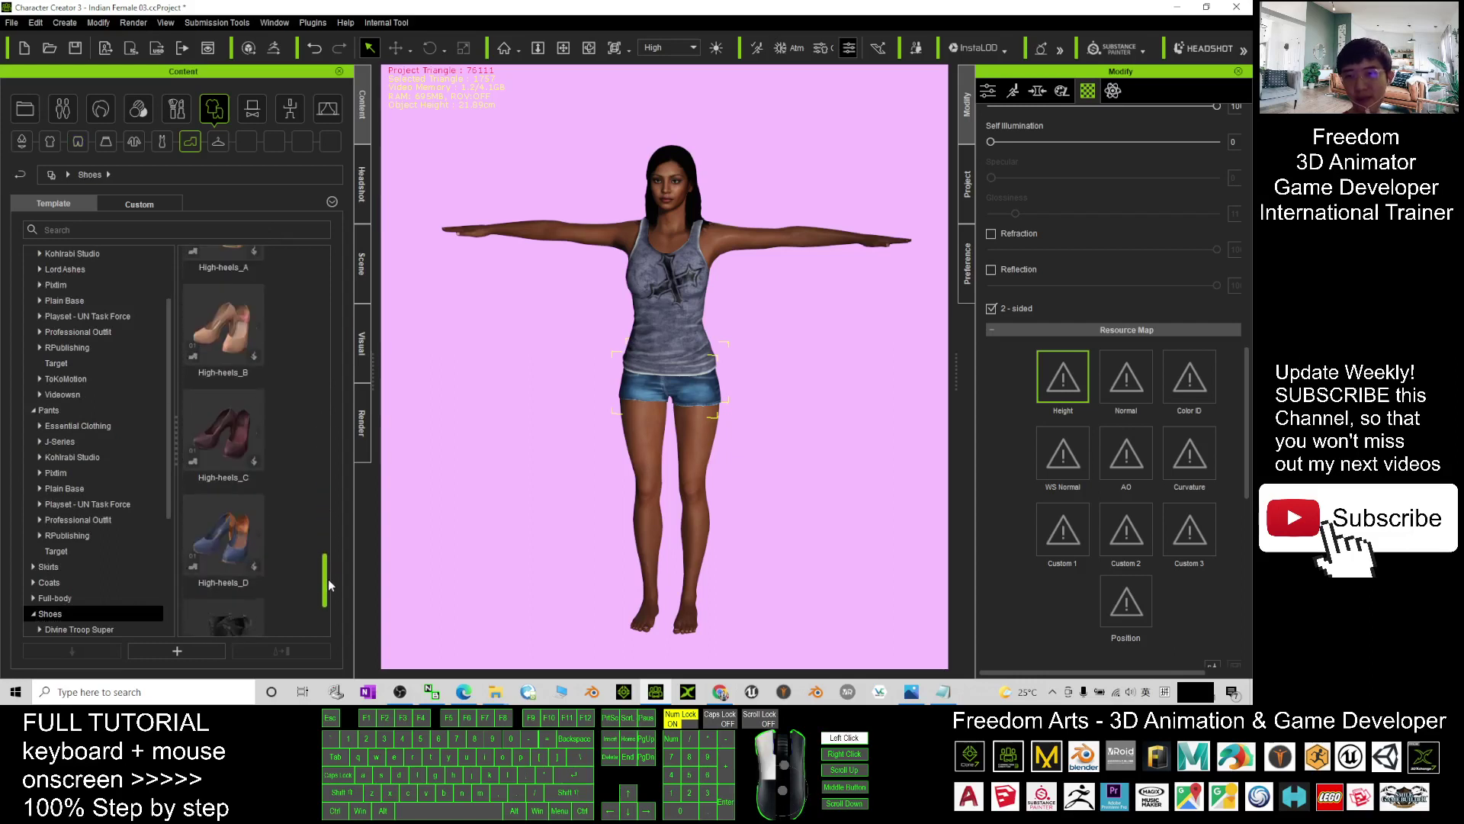
pyautogui.doubleClick(236, 553)
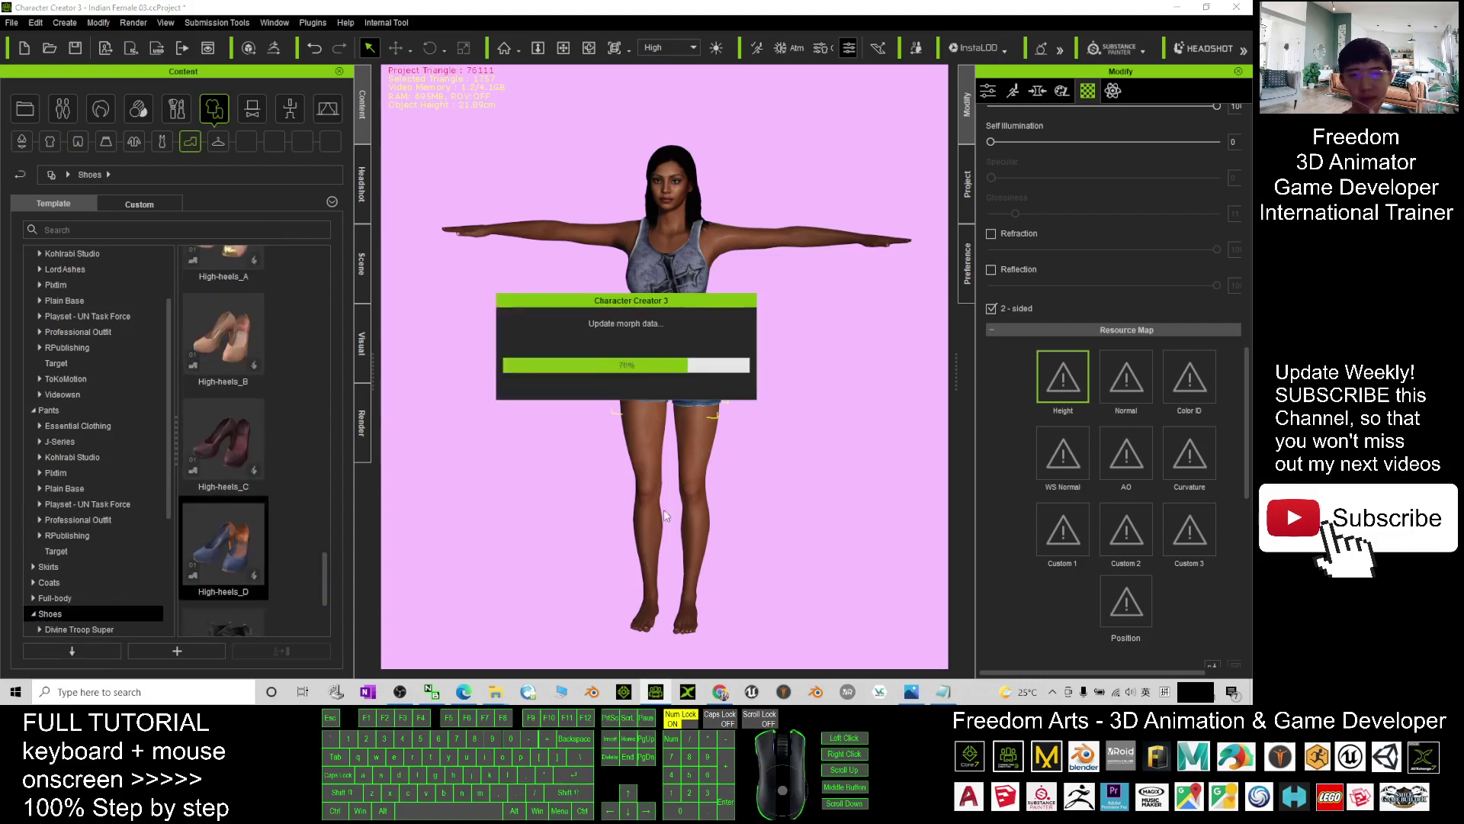
# Examine the dressed character as a full figure from the front and side, and the upper body close up
pyautogui.press('c')
pyautogui.moveTo(588, 442); pyautogui.dragTo(658, 396)
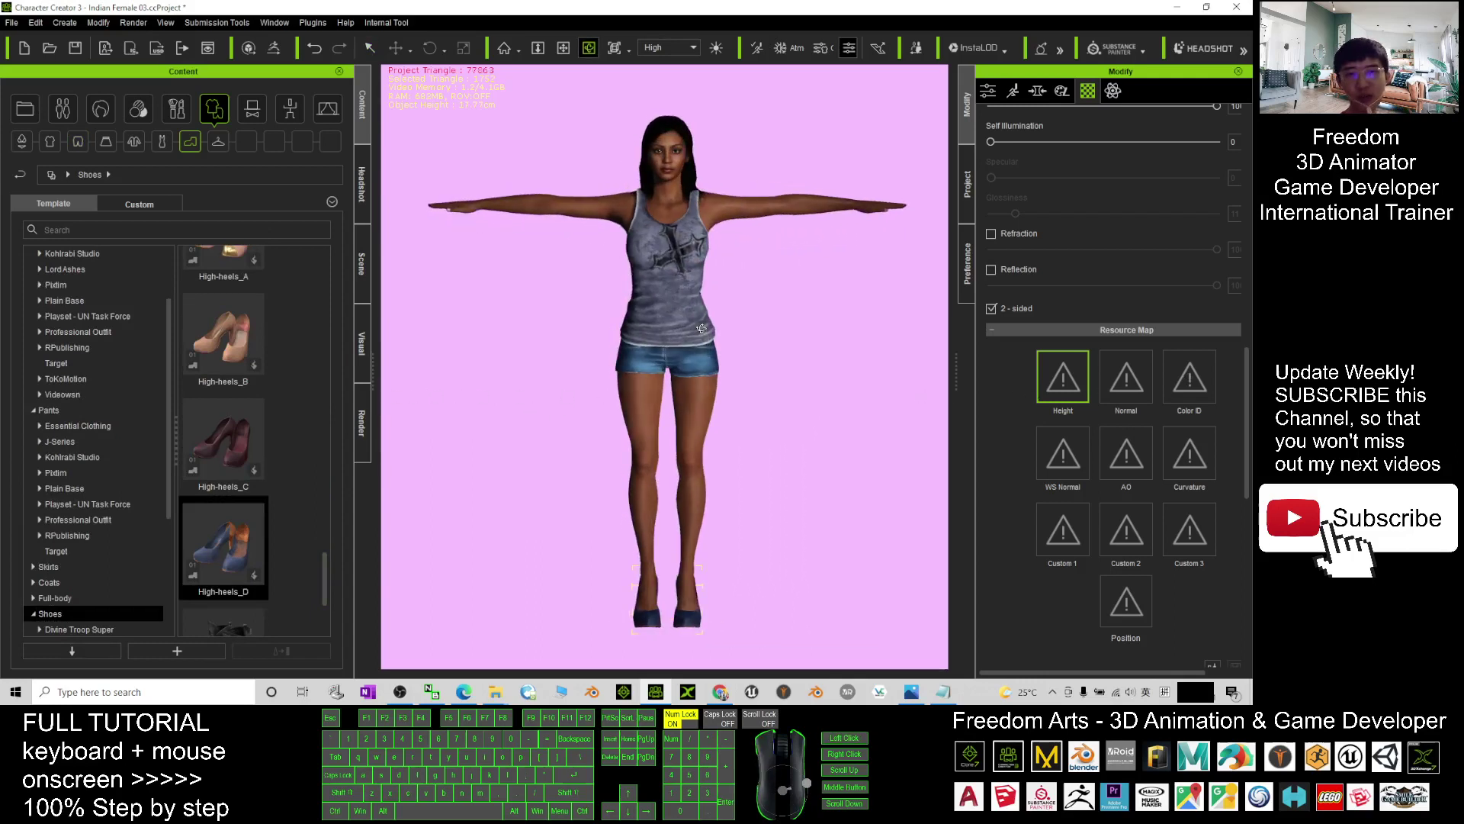
pyautogui.moveTo(702, 328); pyautogui.dragTo(397, 251)
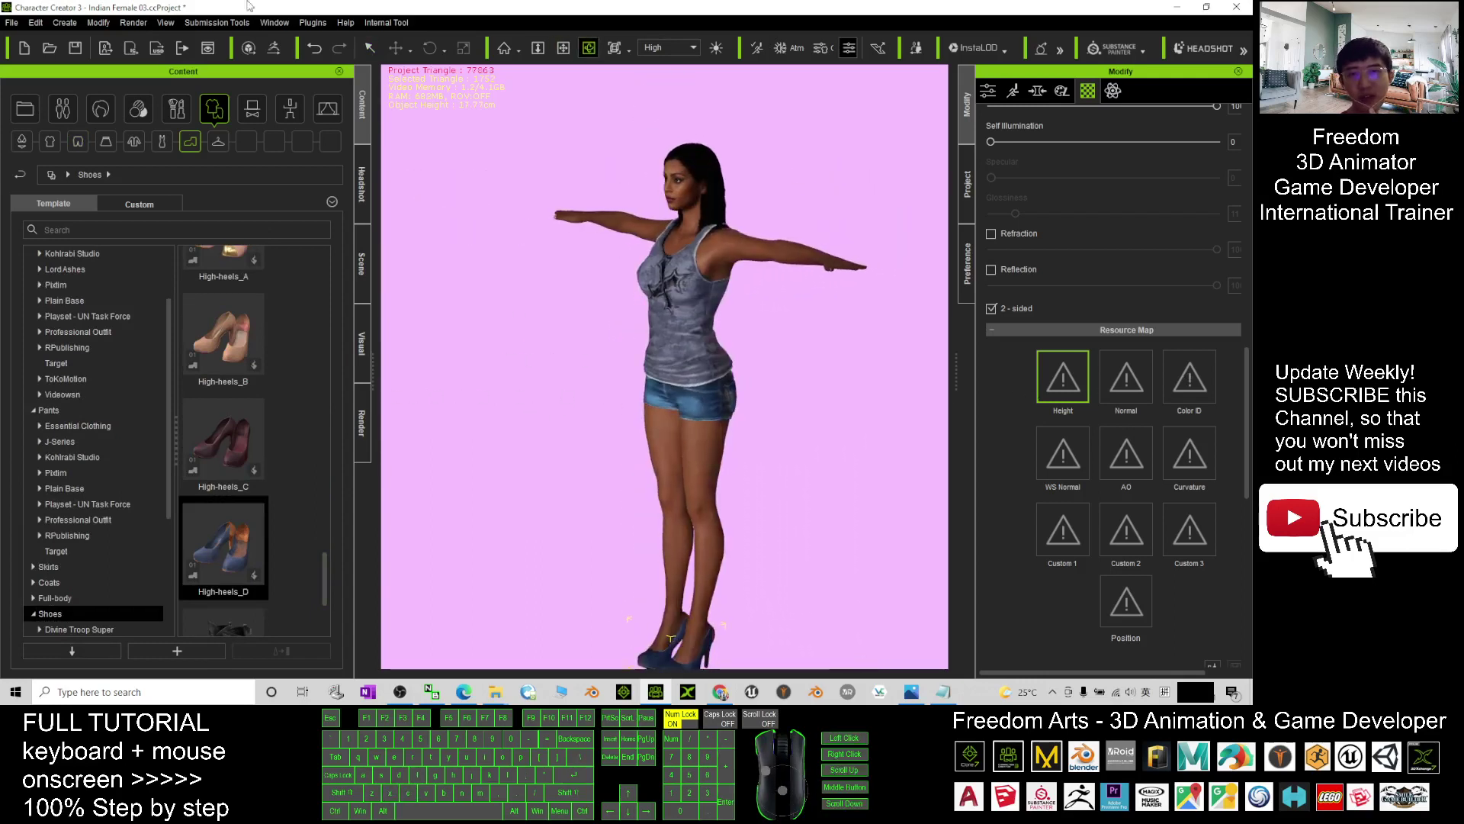
pyautogui.scroll(2, 608, 294)
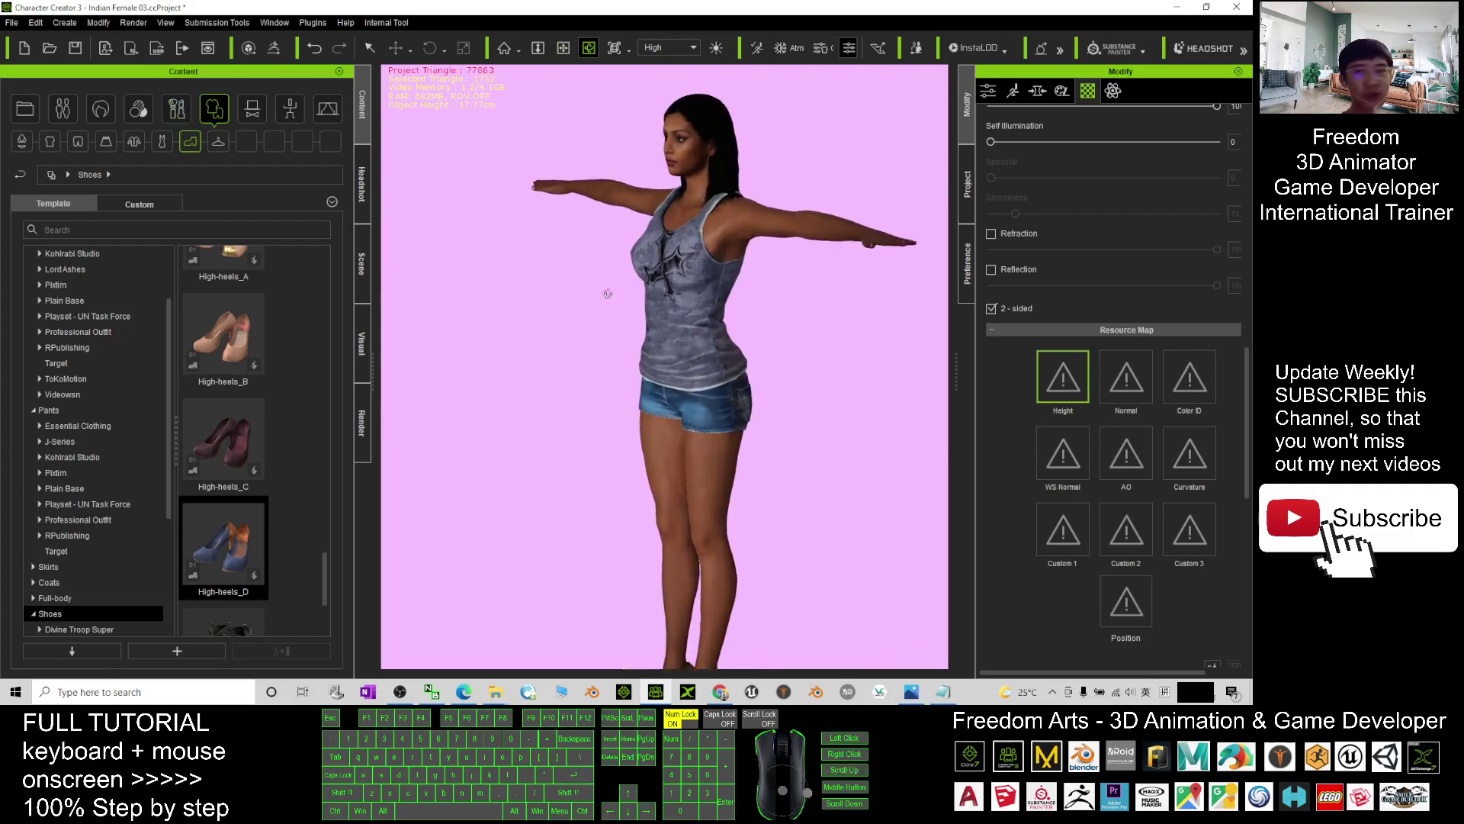
pyautogui.scroll(2, 608, 293)
pyautogui.moveTo(589, 267); pyautogui.dragTo(824, 355)
pyautogui.scroll(5, 558, 400)
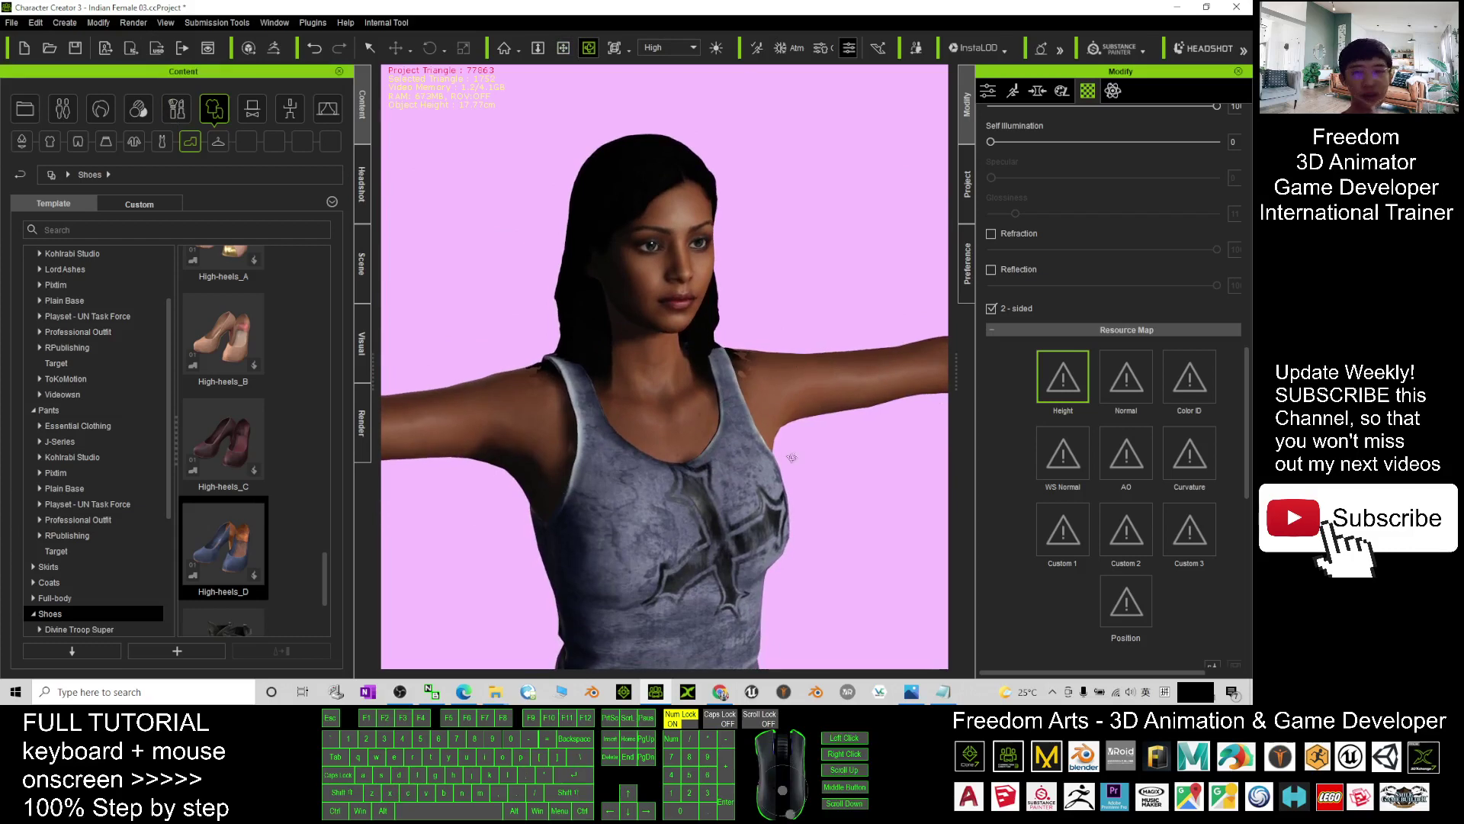
pyautogui.moveTo(790, 458); pyautogui.dragTo(847, 435)
# Show notes.txt in Notepad, highlight the line "Character Creator 3 to Unreal Engine", and return to Character Creator 3
pyautogui.click(944, 693)
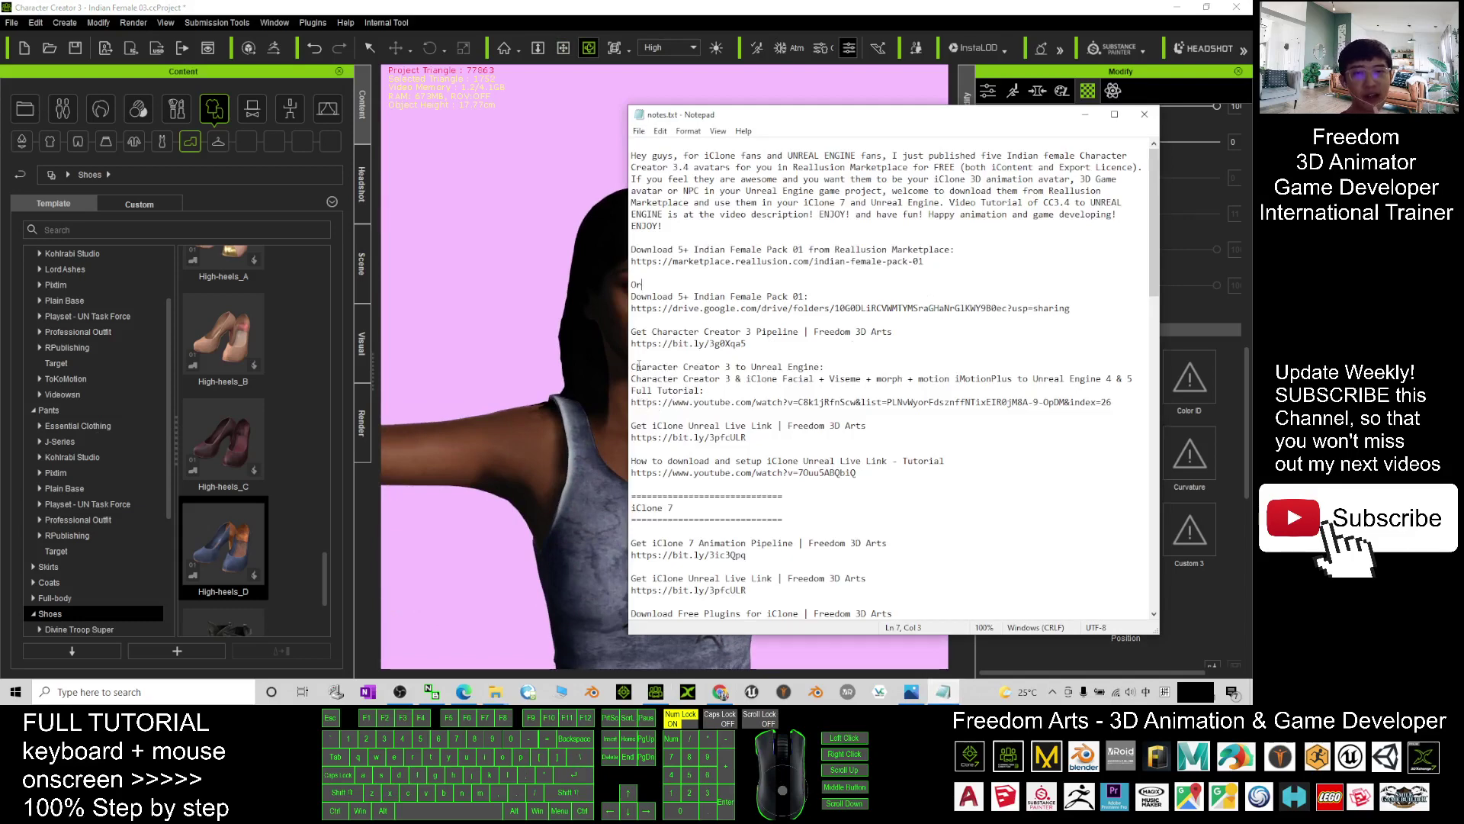
pyautogui.moveTo(633, 367); pyautogui.dragTo(819, 365)
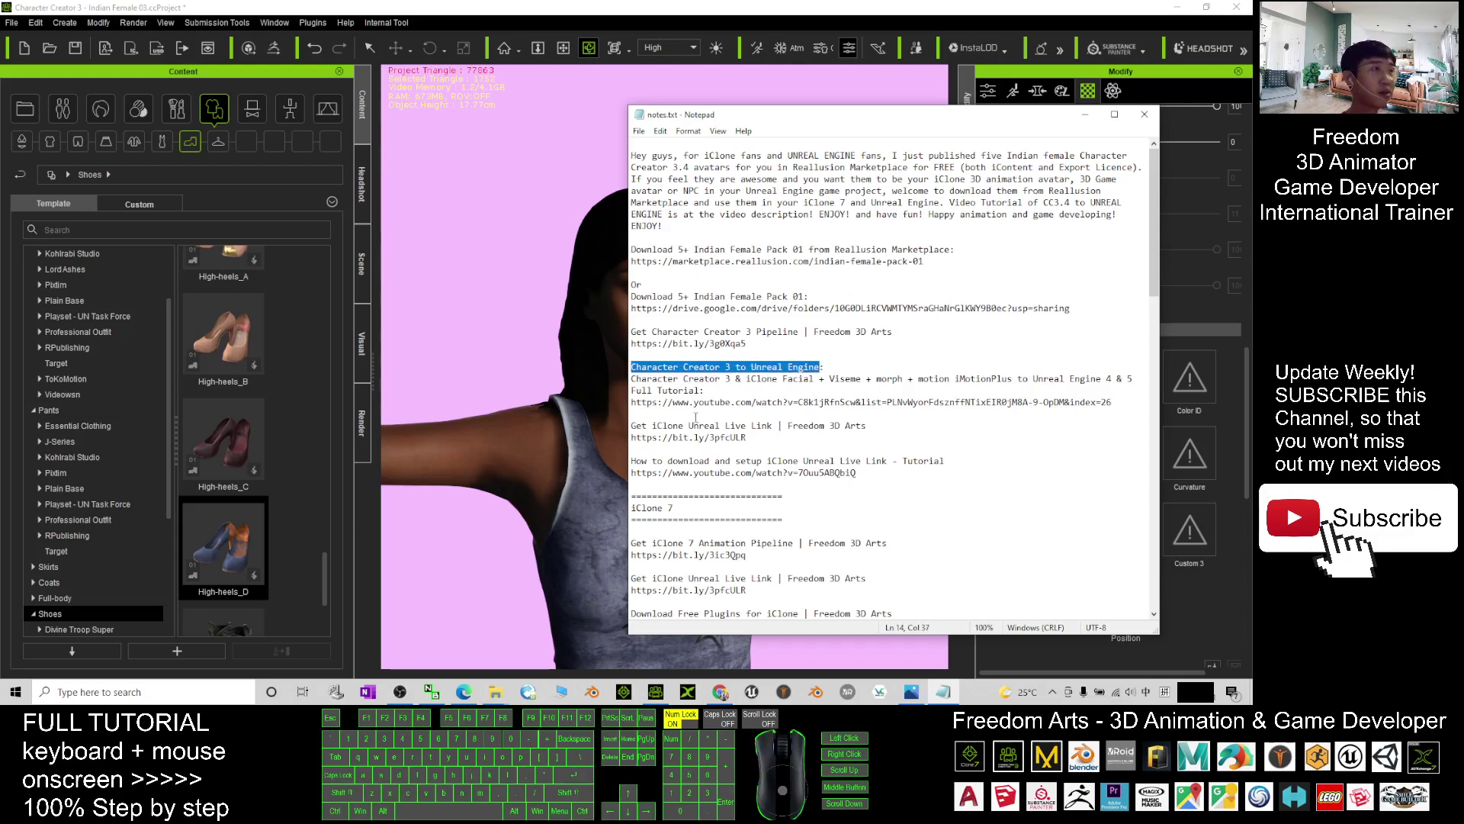
pyautogui.click(568, 14)
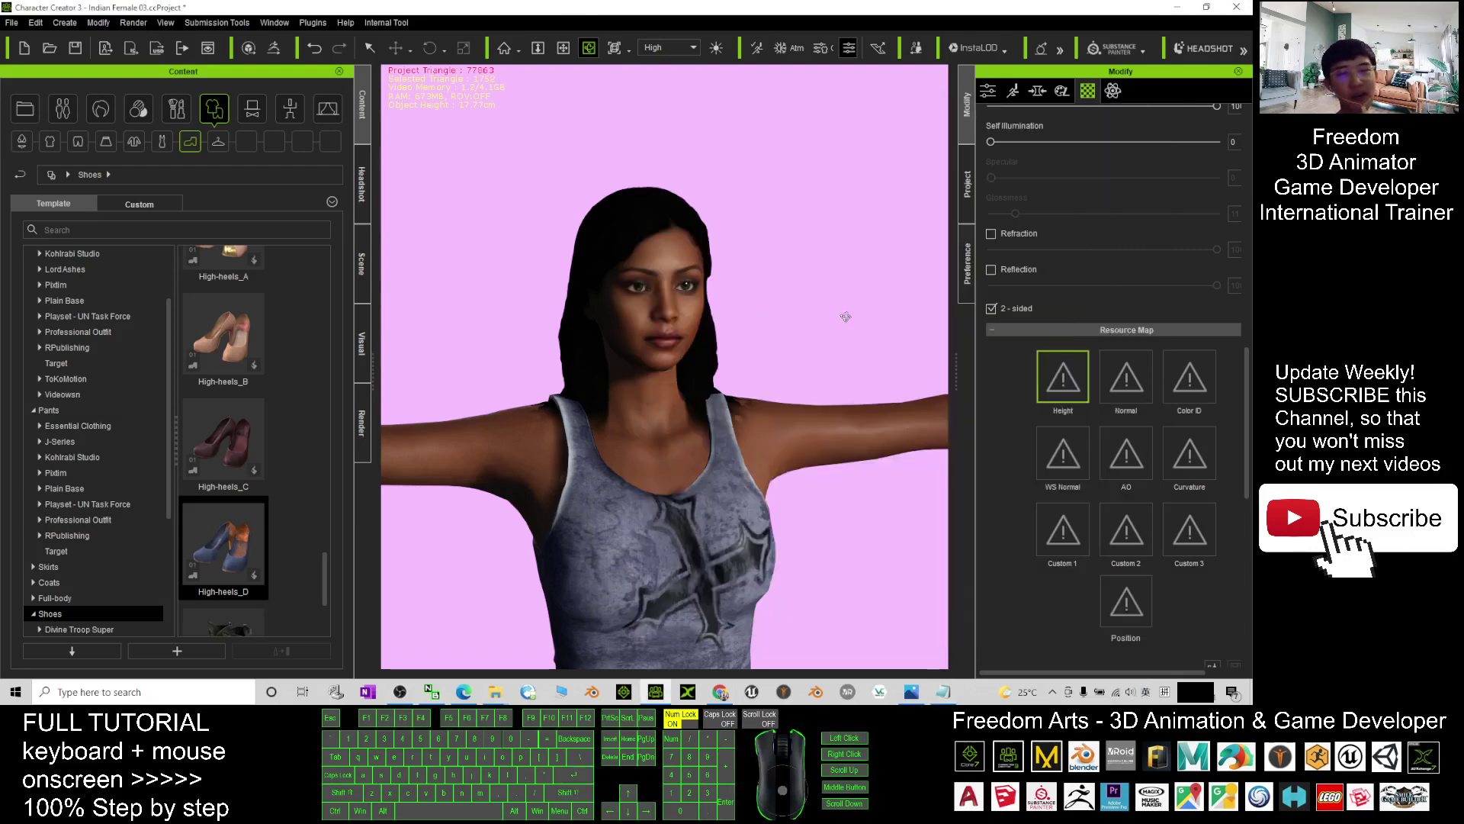
# Examine the dressed character's face and upper body from both sides, down to the waist
pyautogui.moveTo(862, 319); pyautogui.dragTo(584, 322)
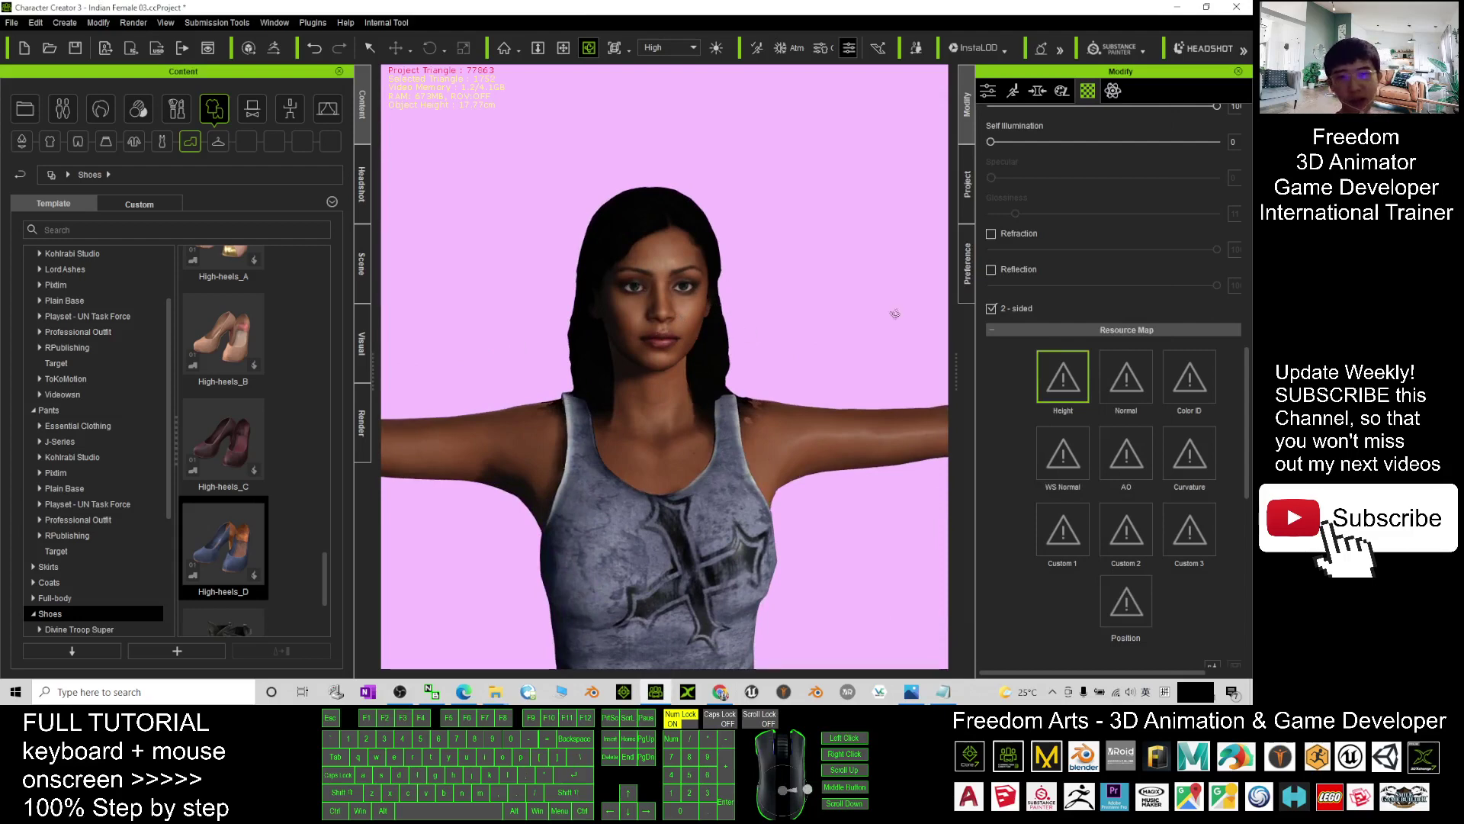
pyautogui.moveTo(860, 357); pyautogui.dragTo(785, 398)
pyautogui.scroll(-2, 781, 413)
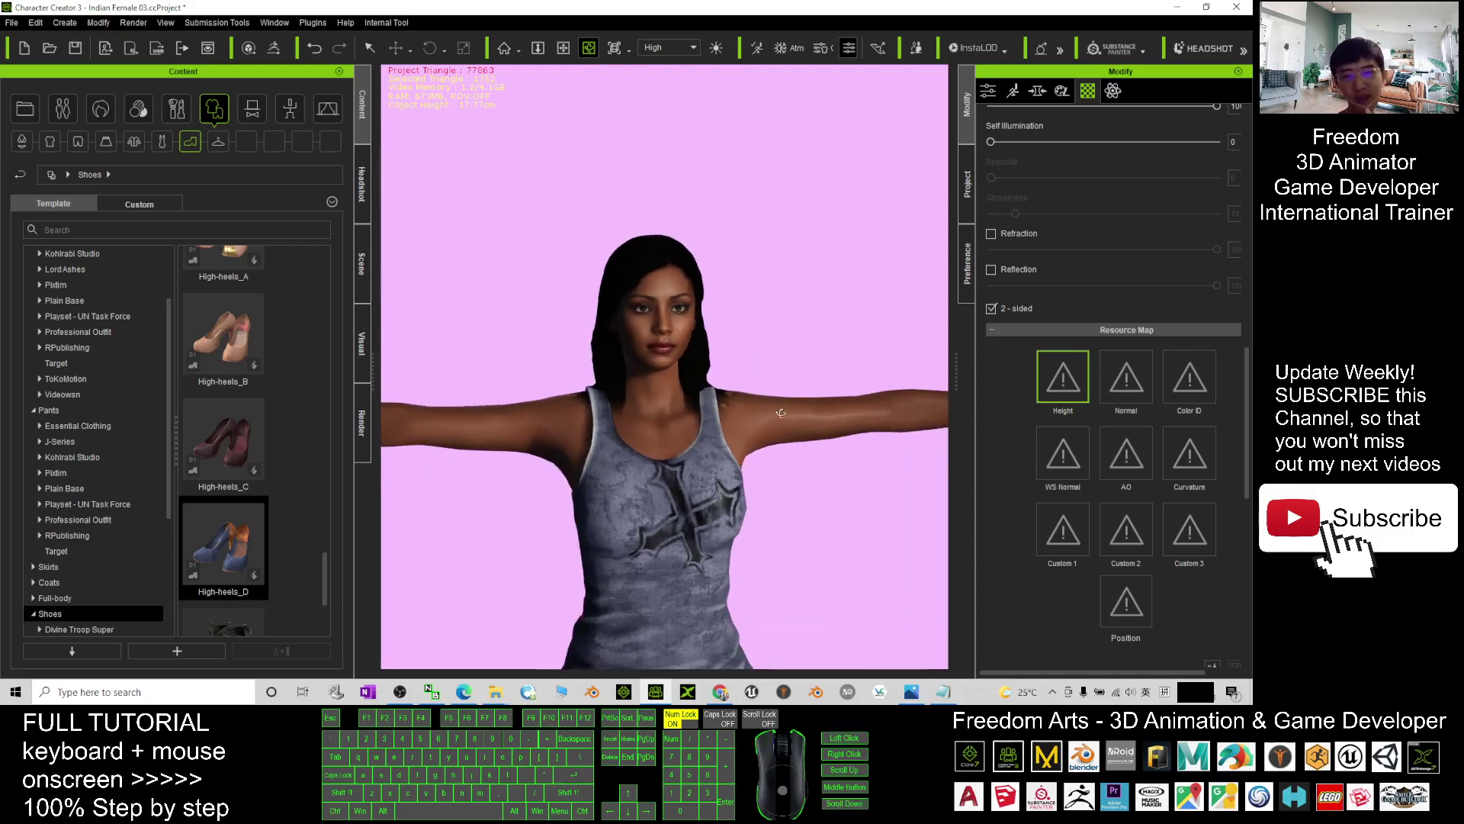
pyautogui.scroll(-1, 791, 457)
pyautogui.press('x')
pyautogui.moveTo(794, 474); pyautogui.dragTo(804, 419)
pyautogui.press('c')
pyautogui.scroll(2, 822, 479)
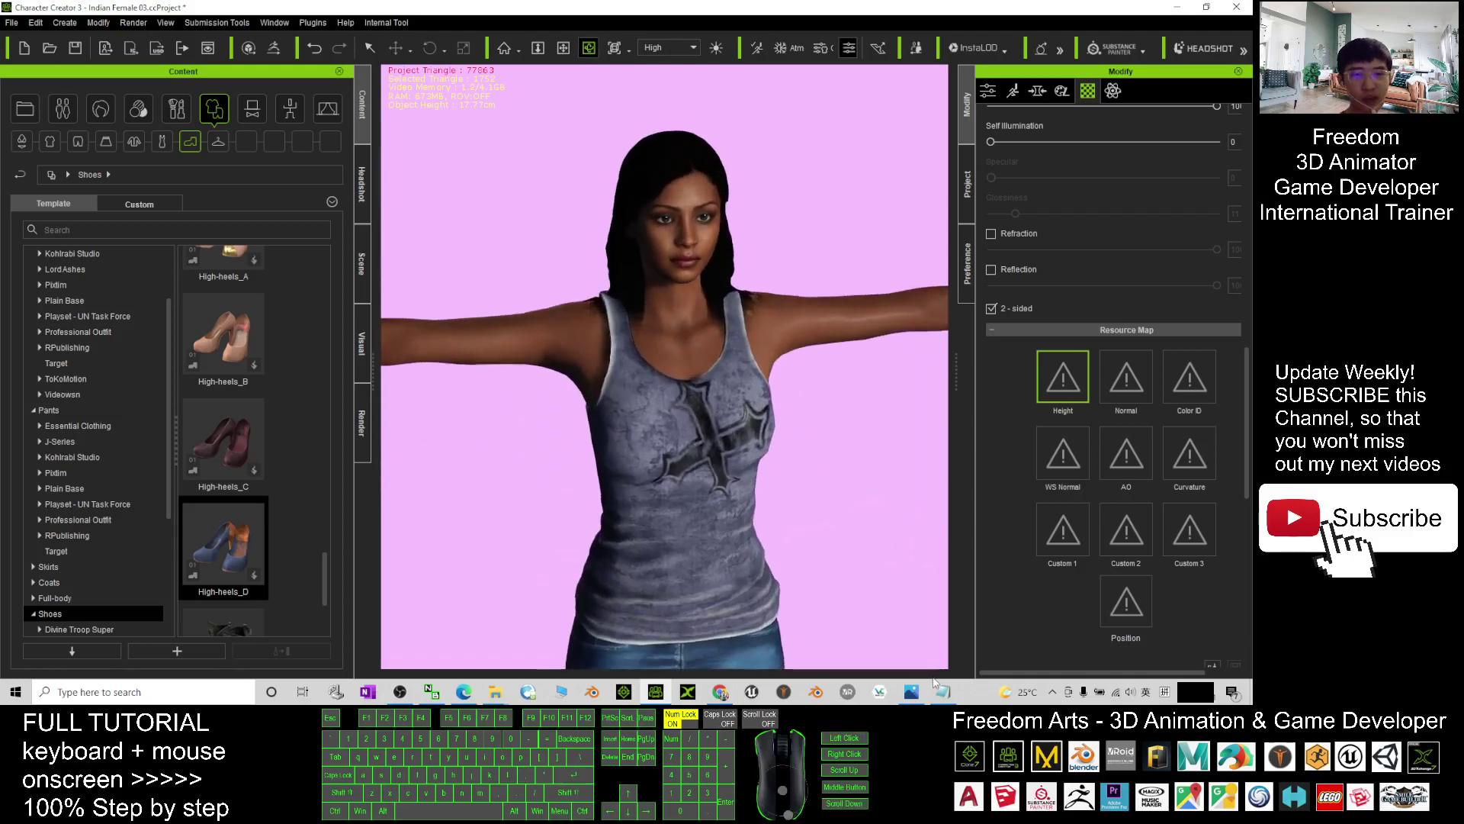
# Show notes.txt in Notepad again, return to Character Creator 3 and look at the character's upper body from the opposite side
pyautogui.click(943, 691)
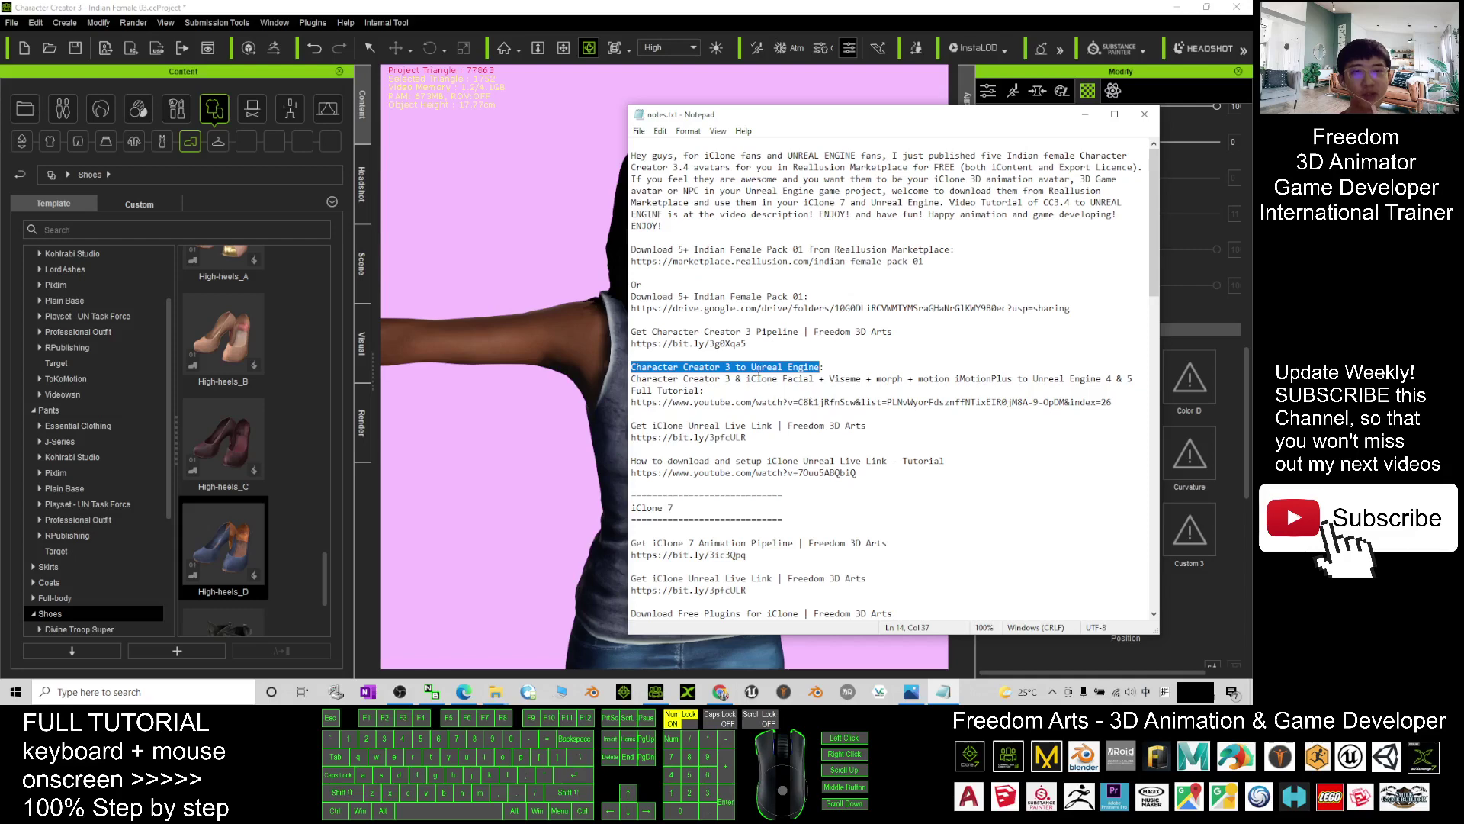
pyautogui.click(562, 15)
pyautogui.press('c')
pyautogui.moveTo(833, 489); pyautogui.dragTo(485, 424)
pyautogui.press('x')
pyautogui.moveTo(484, 423); pyautogui.dragTo(450, 438)
pyautogui.press('c')
pyautogui.moveTo(450, 438); pyautogui.dragTo(565, 420)
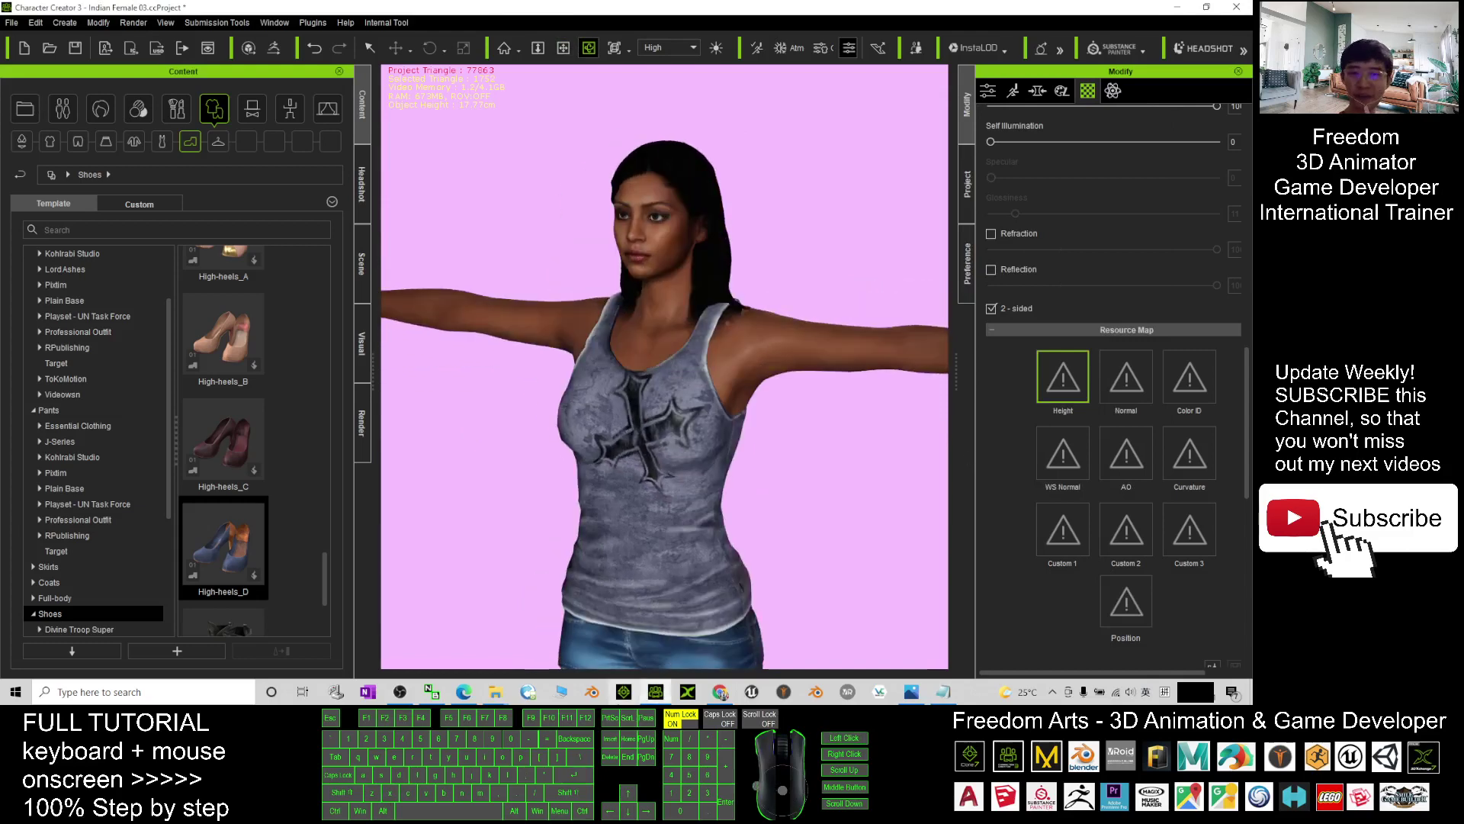
# Show the Indian Female Pack 01 folder in File Explorer and its Reallusion Marketplace page in Edge
pyautogui.moveTo(496, 696)
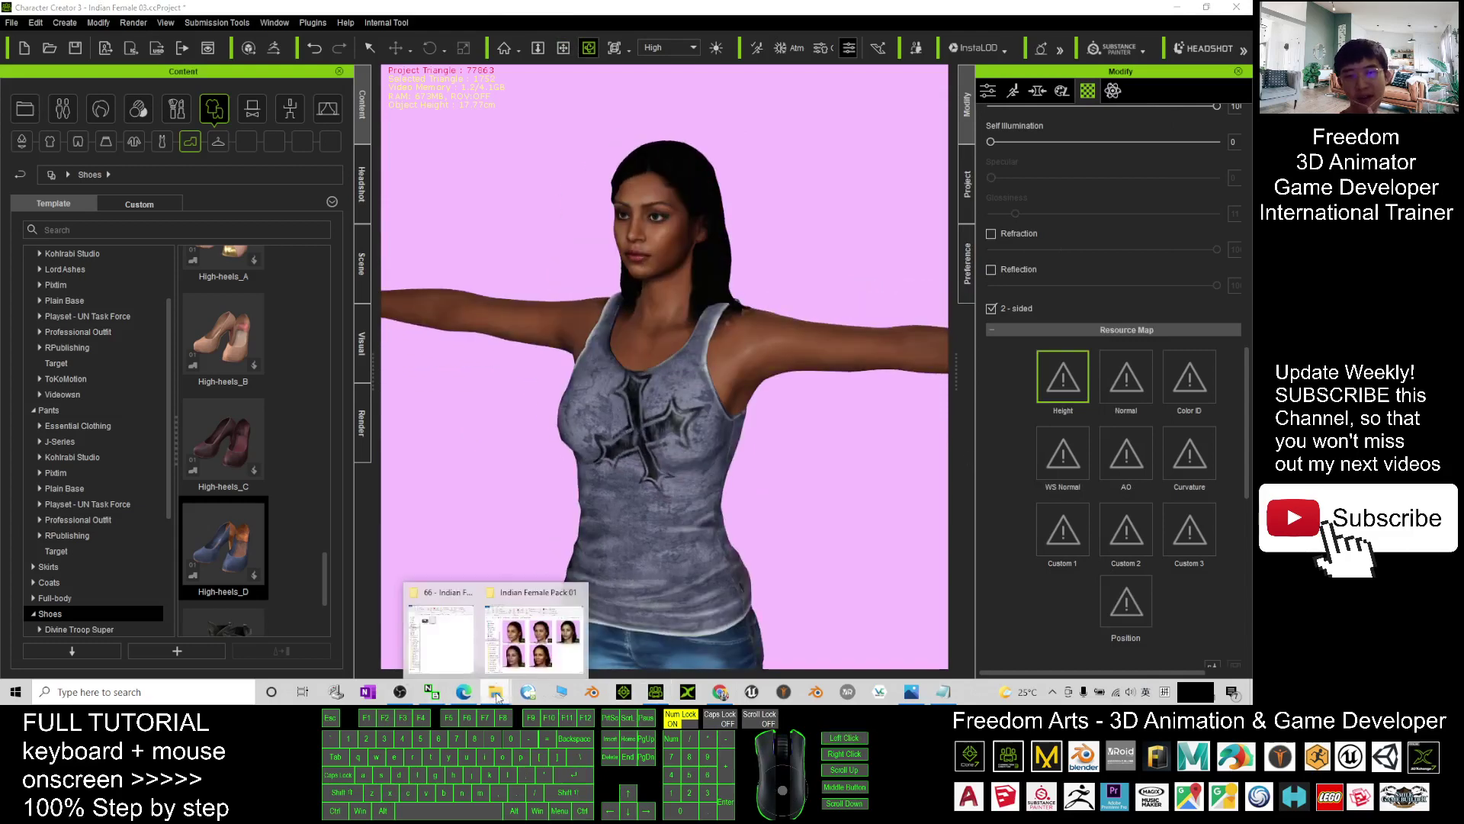
pyautogui.click(534, 633)
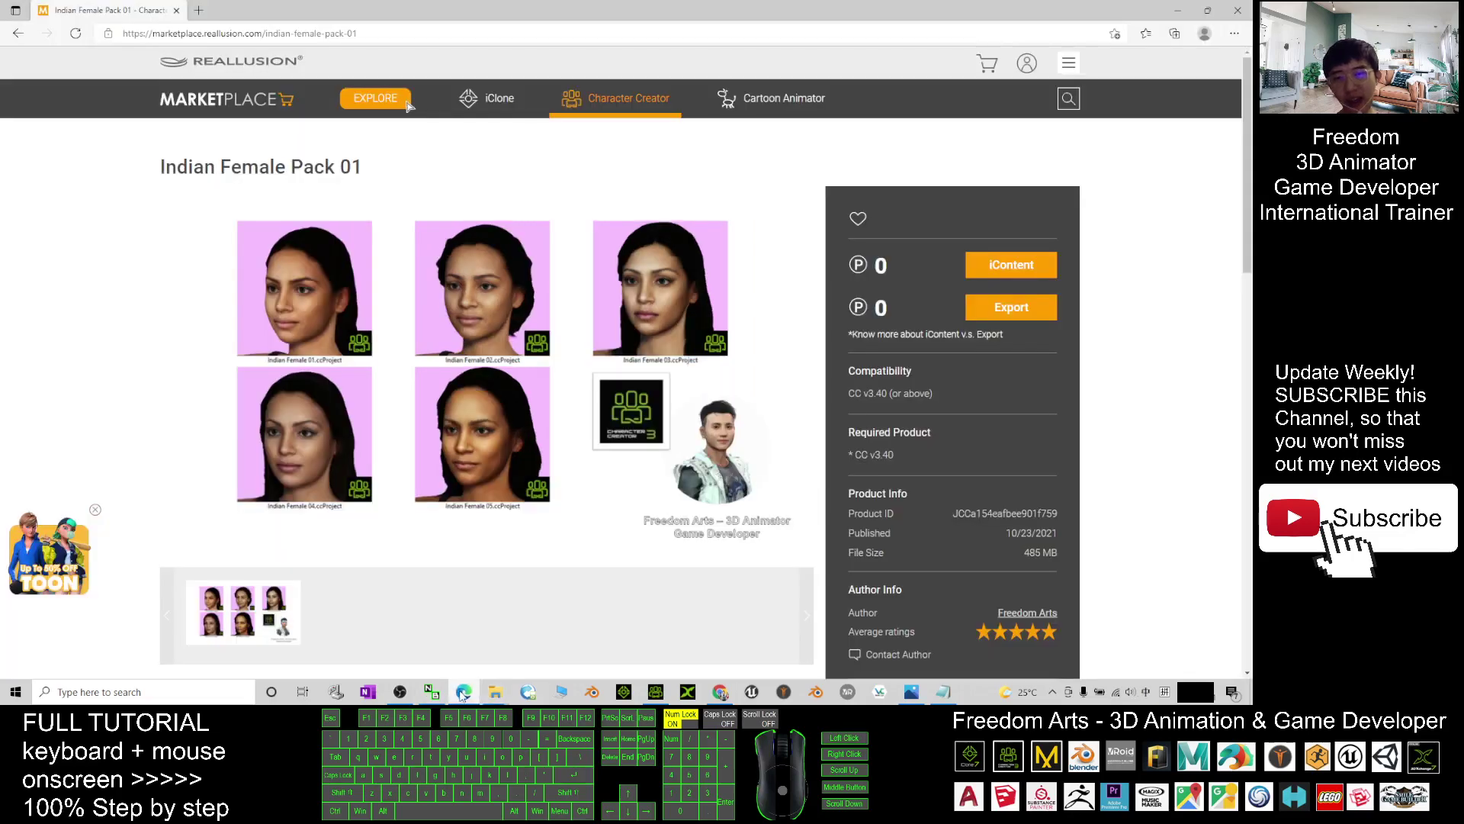
pyautogui.click(463, 692)
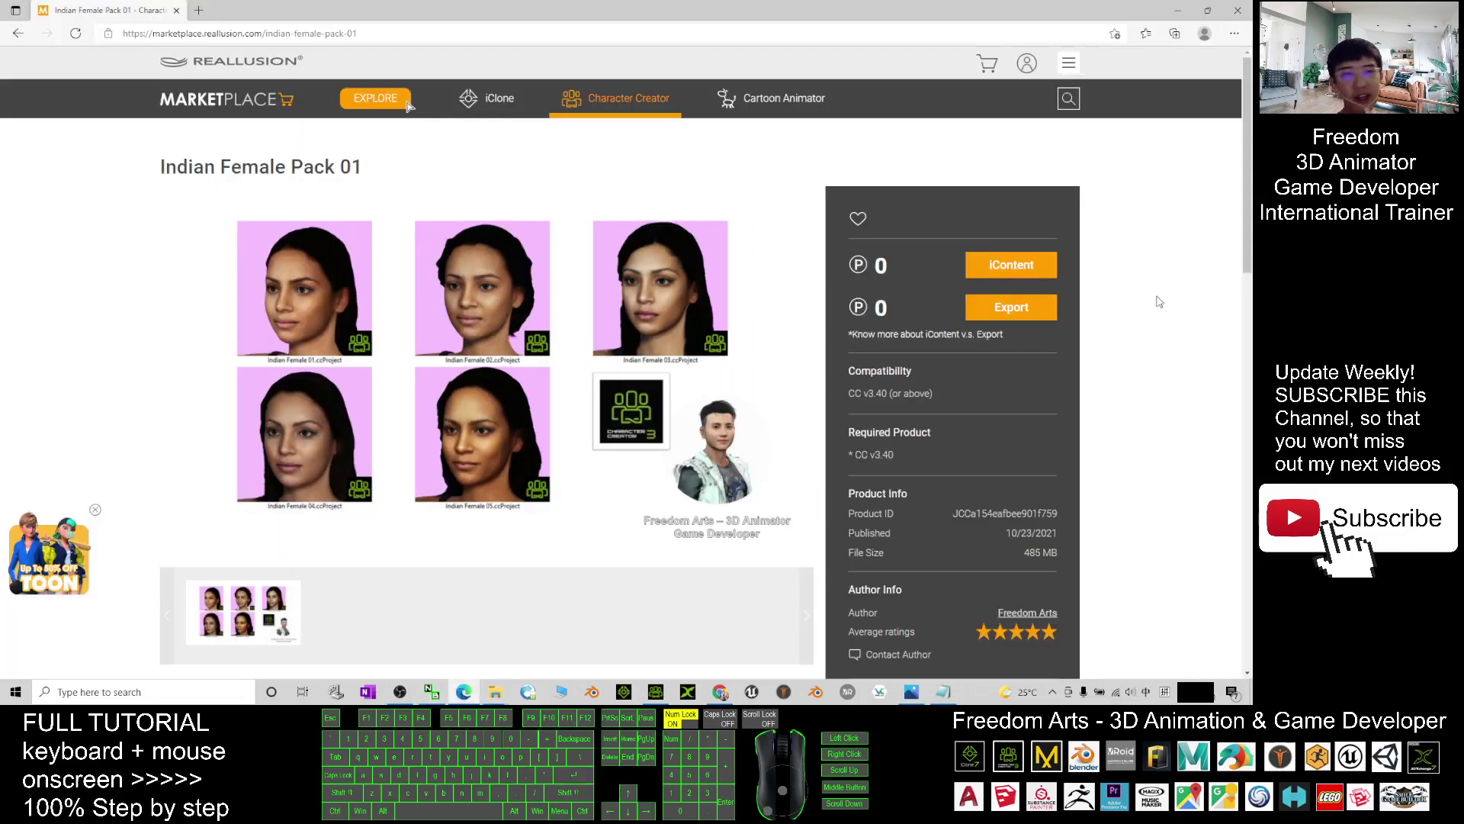
pyautogui.click(1180, 12)
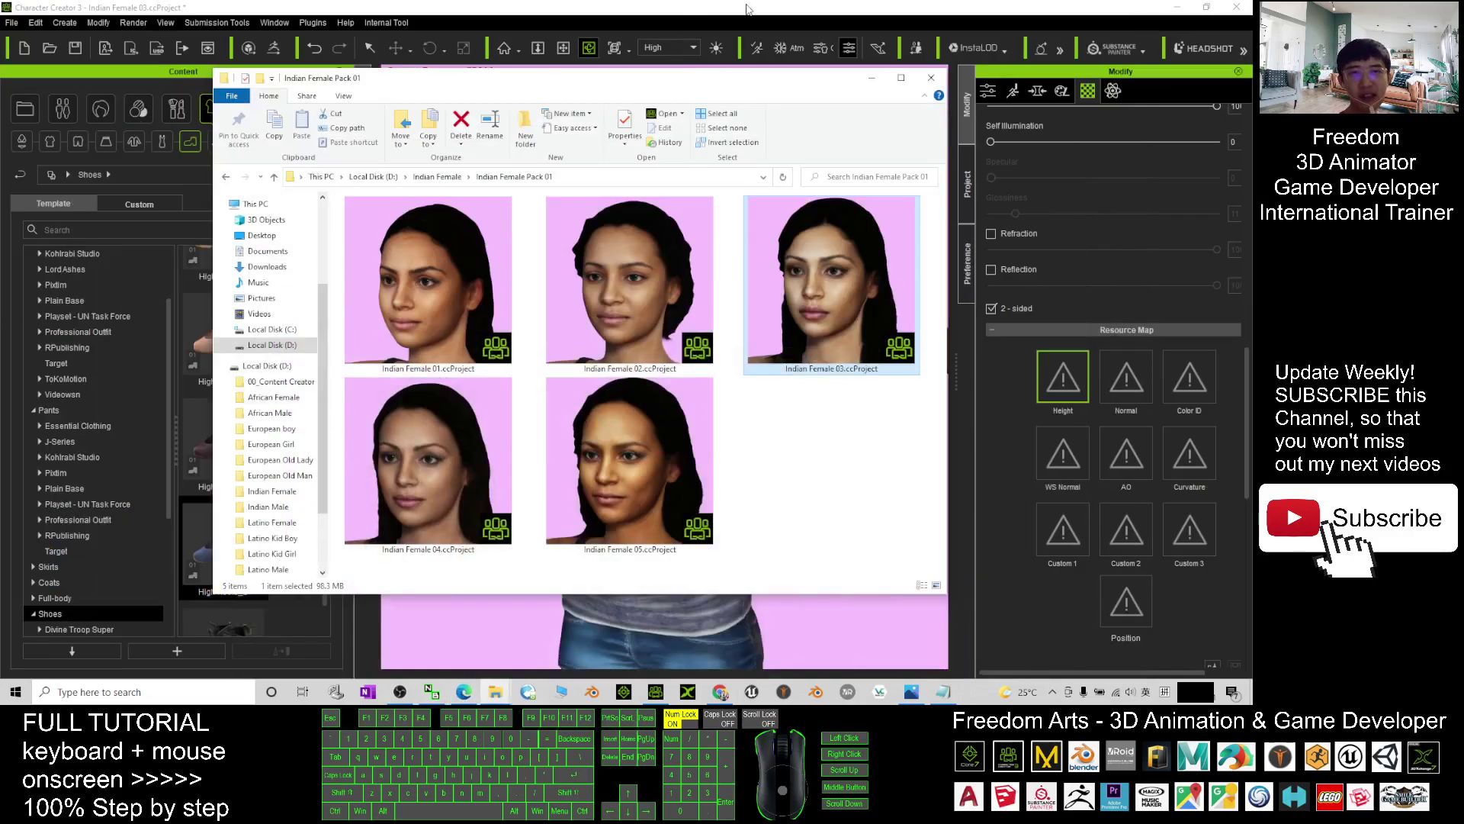
# Return to Character Creator 3 and examine the character's face close up at a three-quarter angle
pyautogui.click(748, 9)
pyautogui.press('x')
pyautogui.moveTo(812, 504); pyautogui.dragTo(817, 450)
pyautogui.press('x')
pyautogui.moveTo(796, 278); pyautogui.dragTo(793, 456)
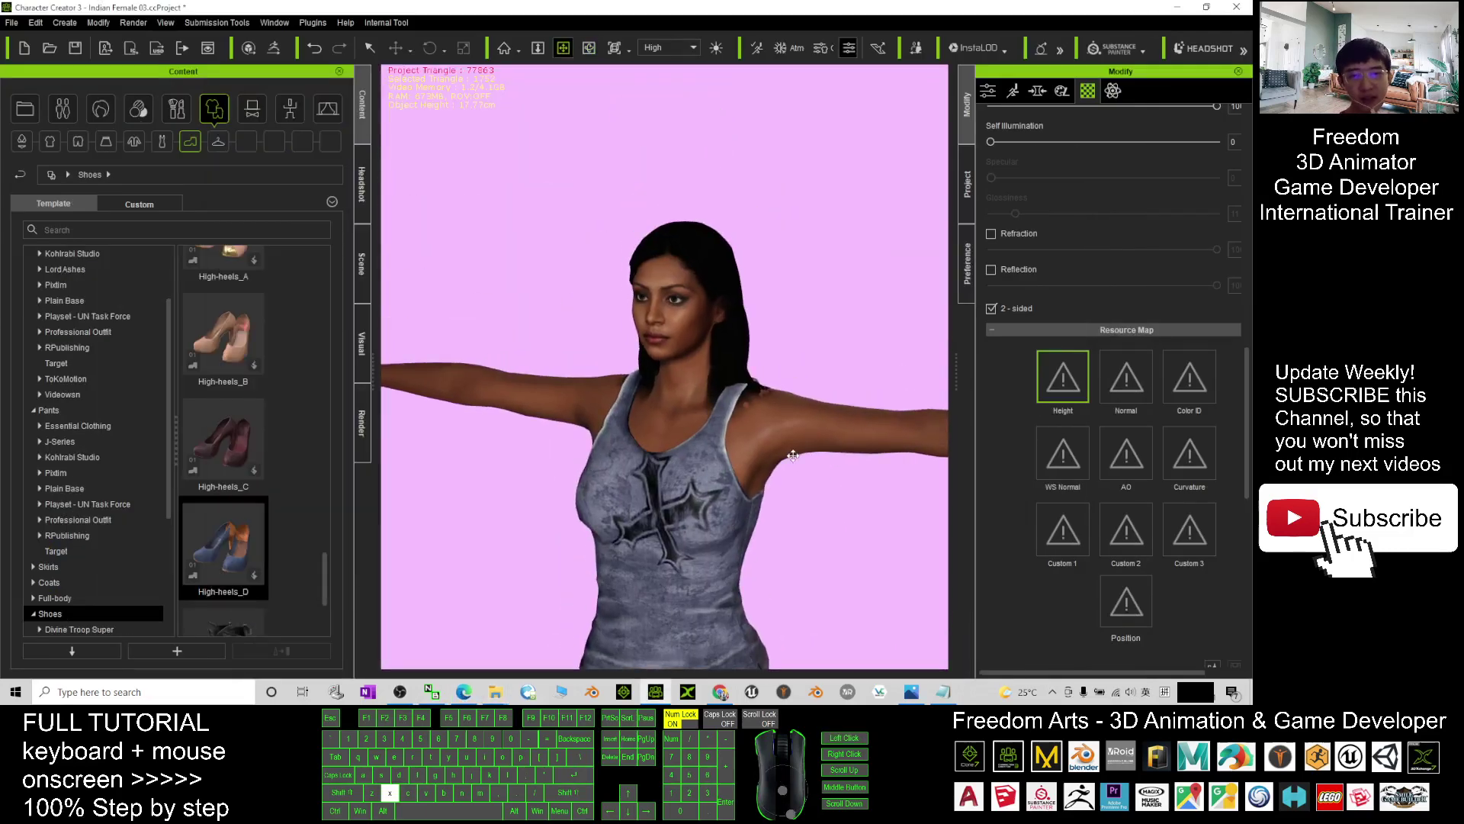
pyautogui.scroll(6, 793, 455)
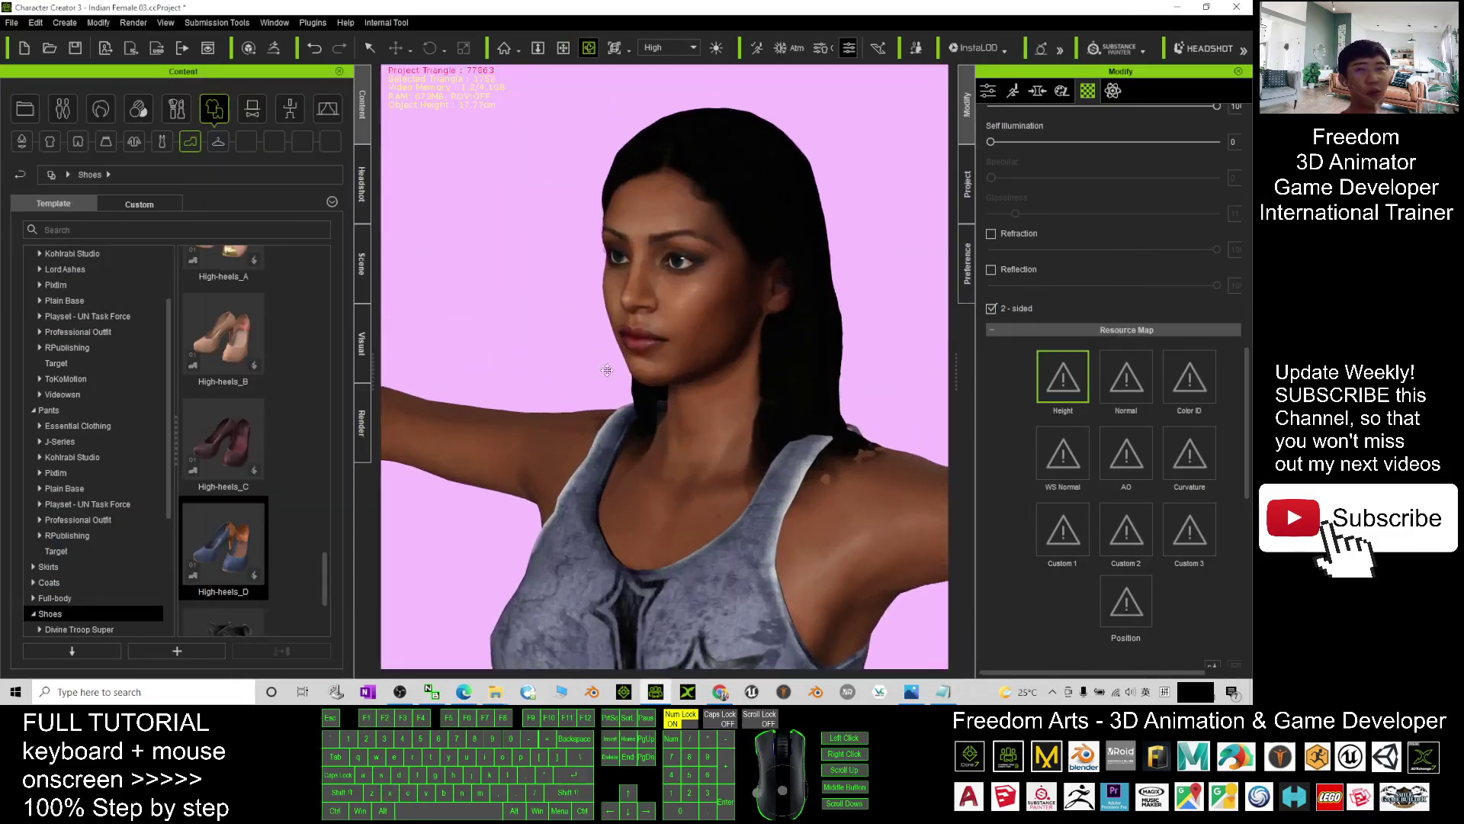
pyautogui.moveTo(607, 370); pyautogui.dragTo(710, 395)
pyautogui.scroll(3, 718, 300)
pyautogui.press('x')
pyautogui.moveTo(513, 450); pyautogui.dragTo(497, 394)
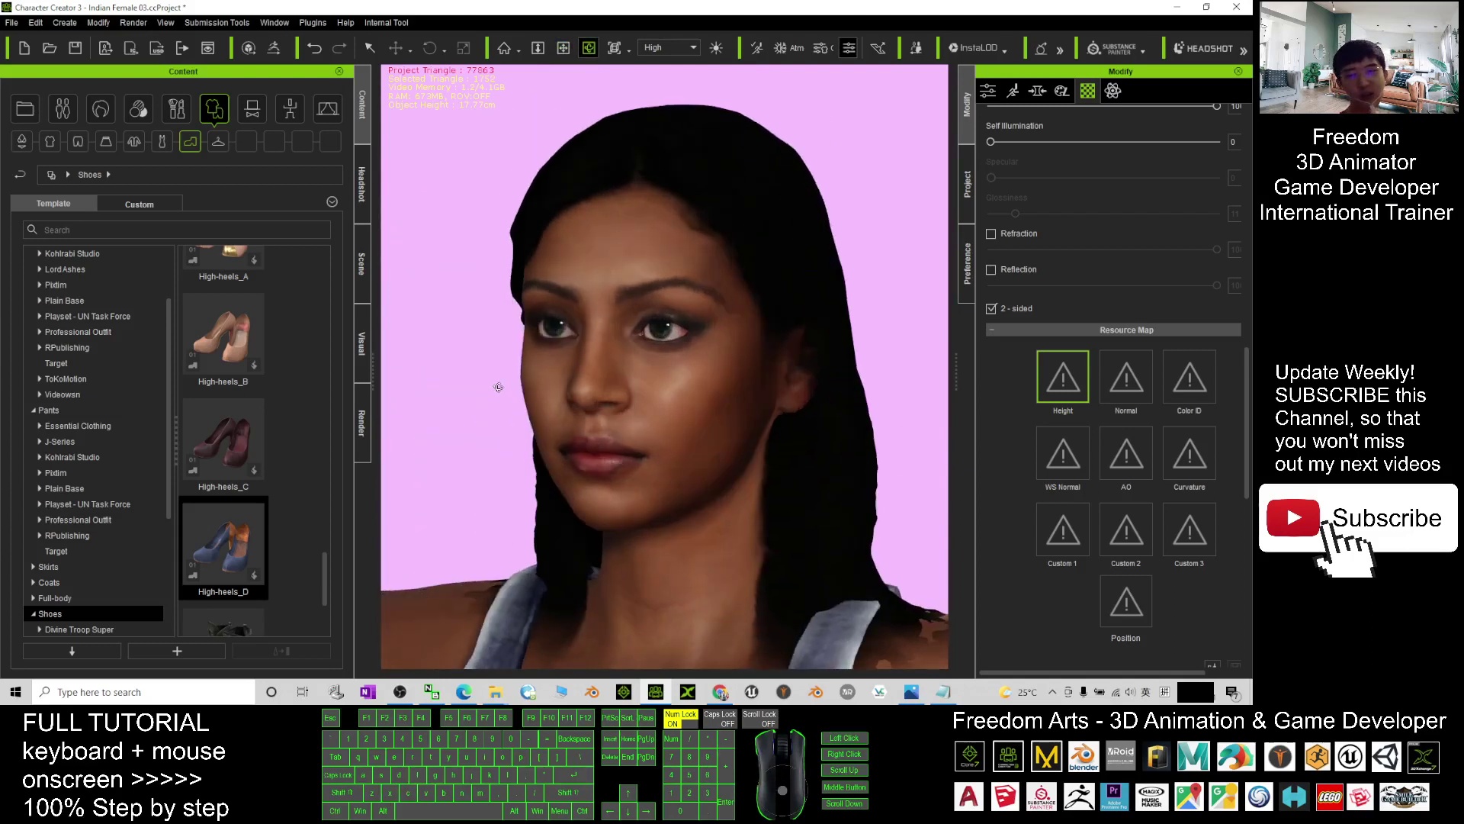
pyautogui.press('c')
pyautogui.moveTo(839, 349); pyautogui.dragTo(826, 387)
# Toggle the auxiliary light and view the character from head to knees under it
pyautogui.click(716, 50)
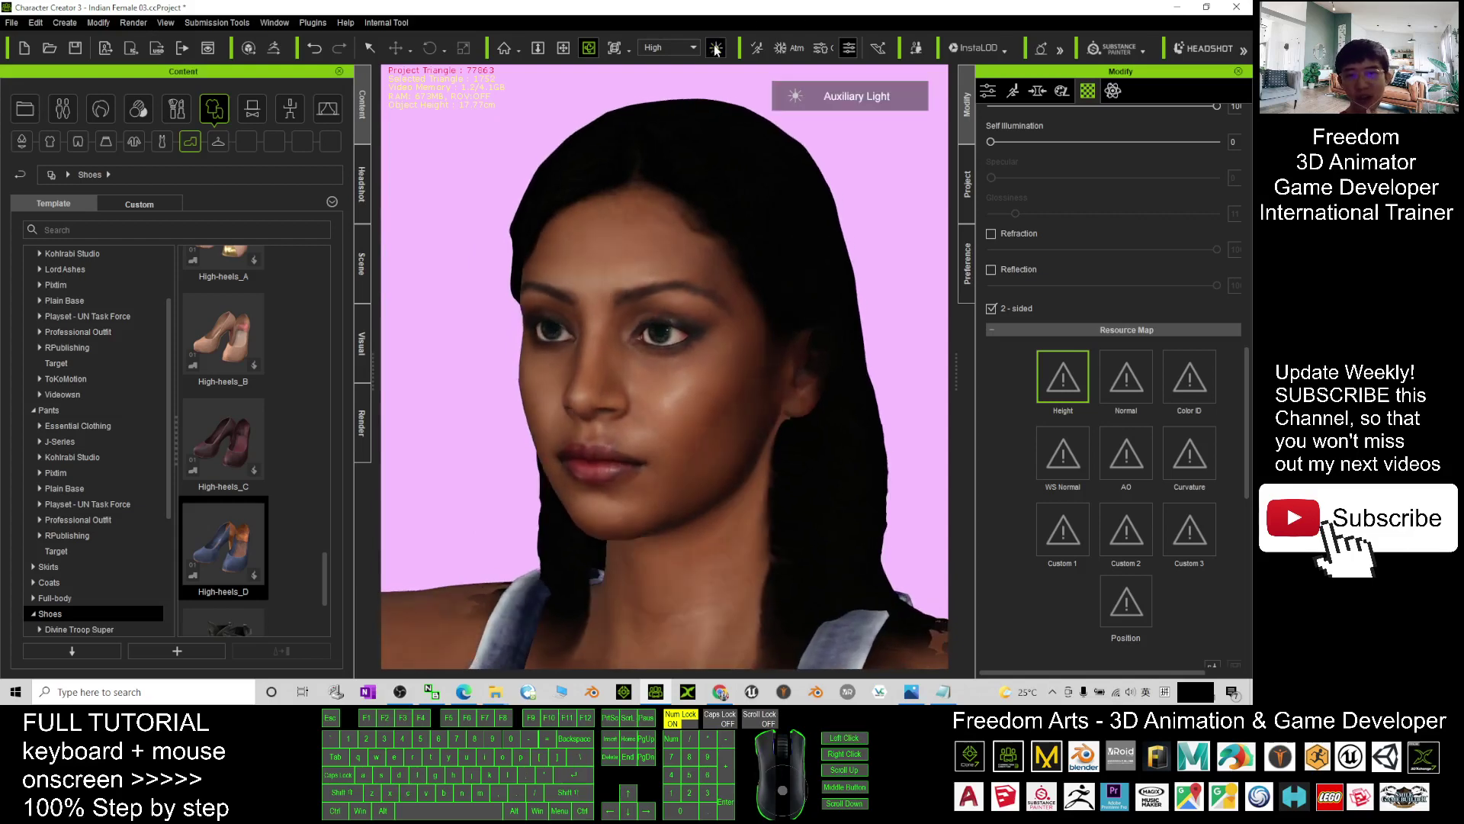
pyautogui.scroll(-6, 716, 297)
pyautogui.press('x')
pyautogui.press('c')
pyautogui.moveTo(671, 488); pyautogui.dragTo(710, 372)
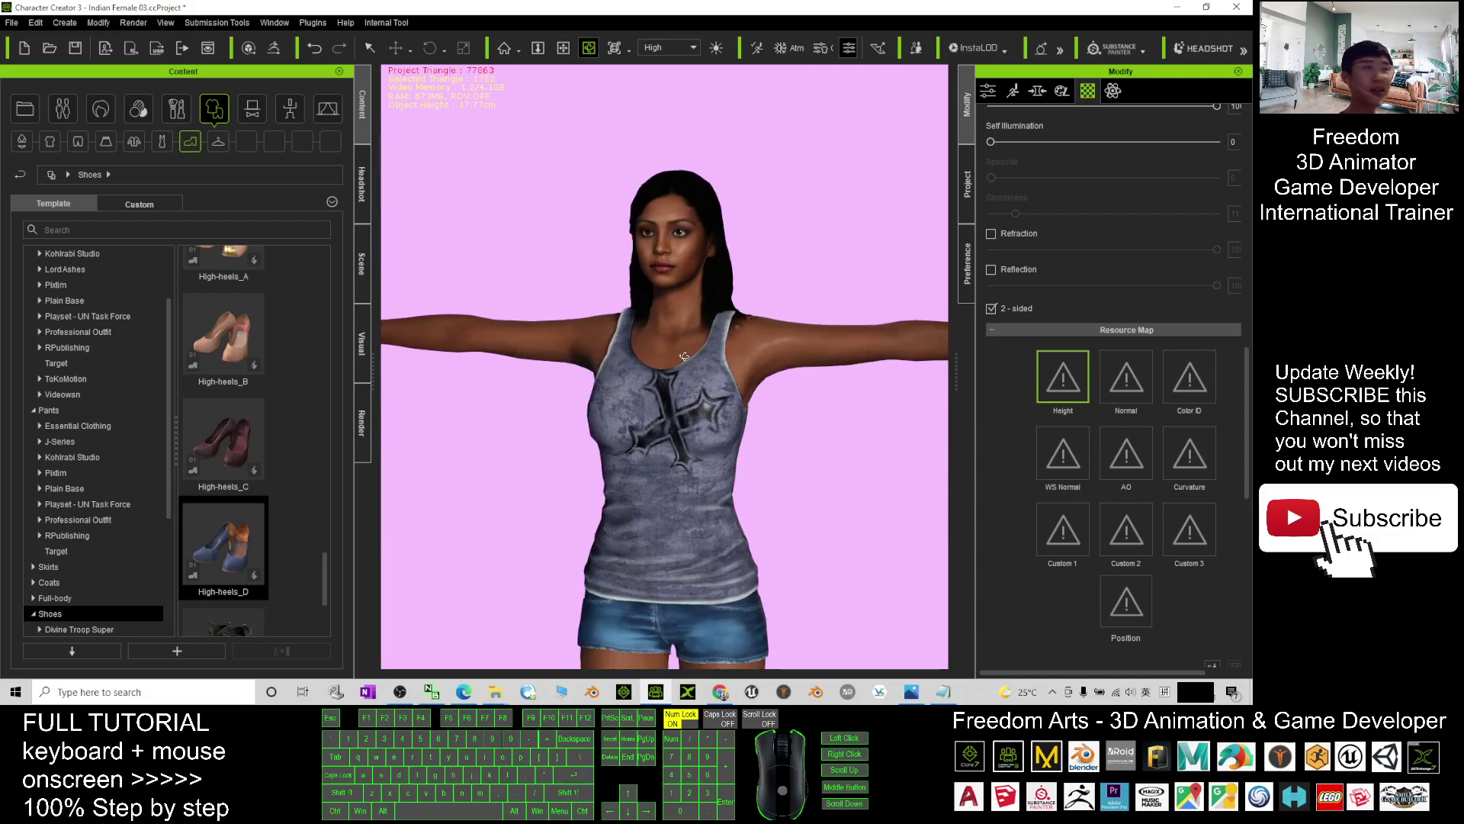
pyautogui.scroll(-5, 688, 360)
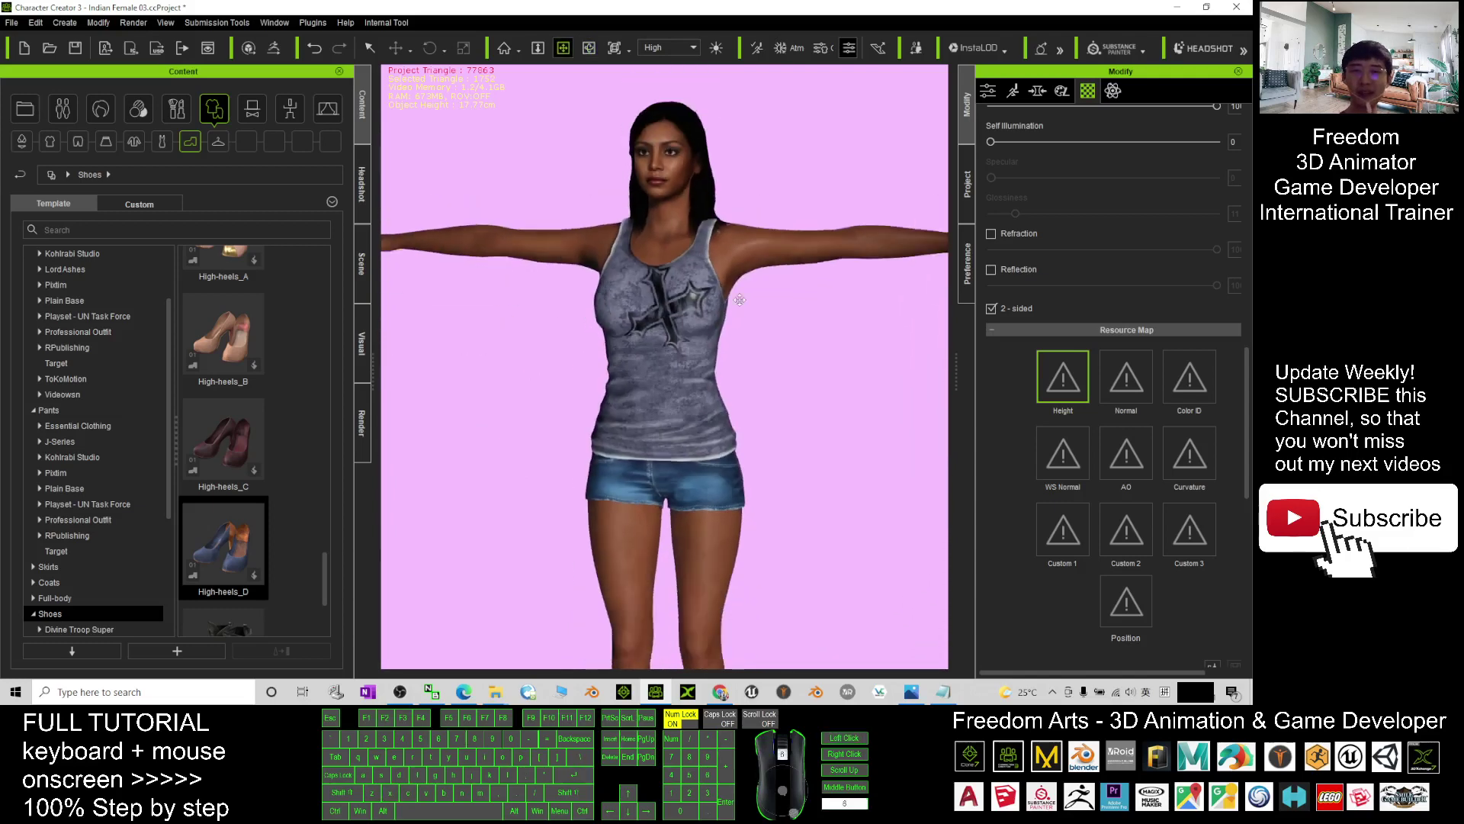